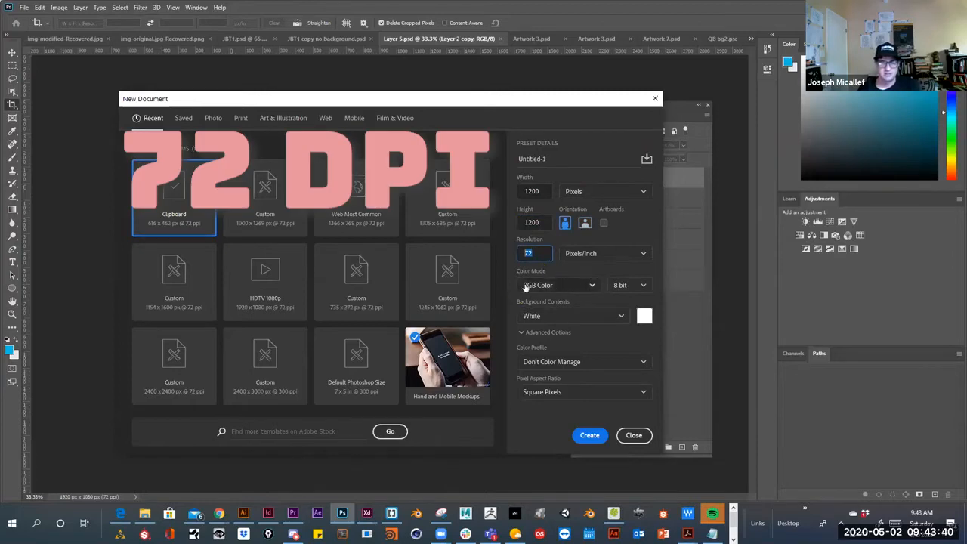
Create a new 1200 × 1200 pixel RGB document at 72 pixels/inch with a white background
click(589, 435)
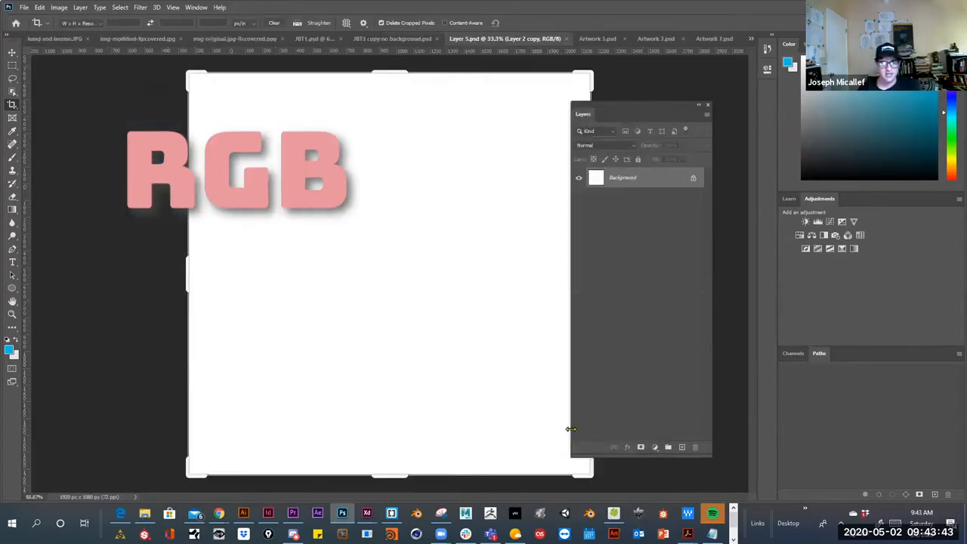
drag(620, 107, 723, 117)
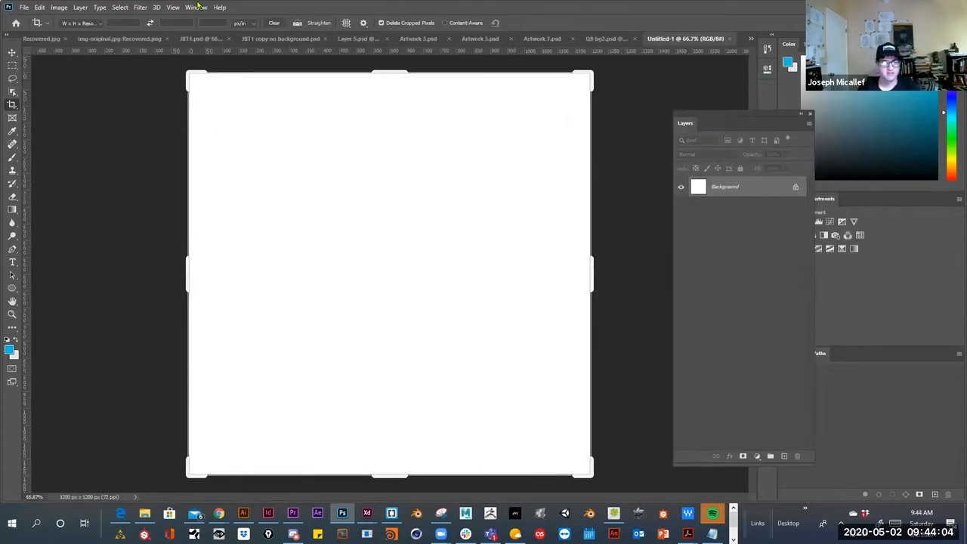
Show the Timeline and create a frame animation in it, moving the floating Layers panel clear of the canvas
click(197, 8)
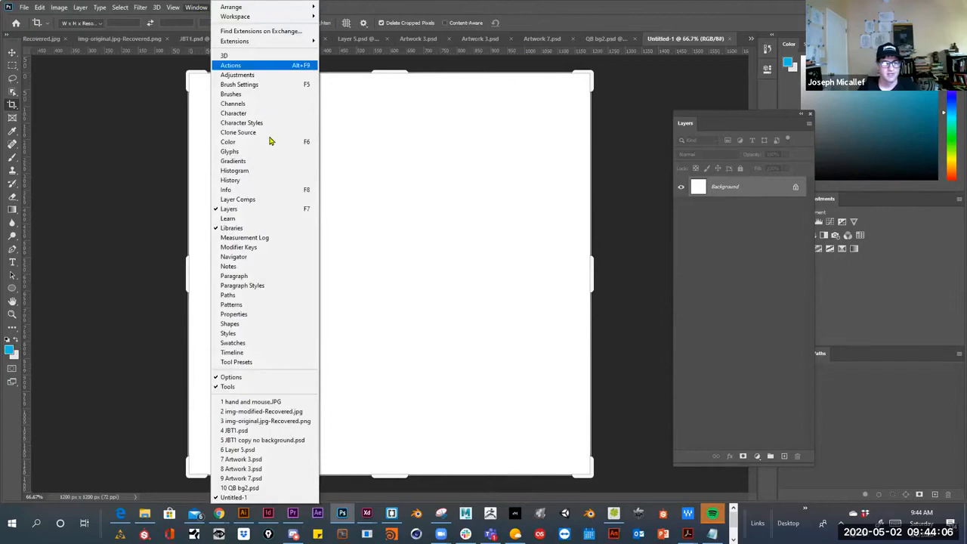
click(264, 353)
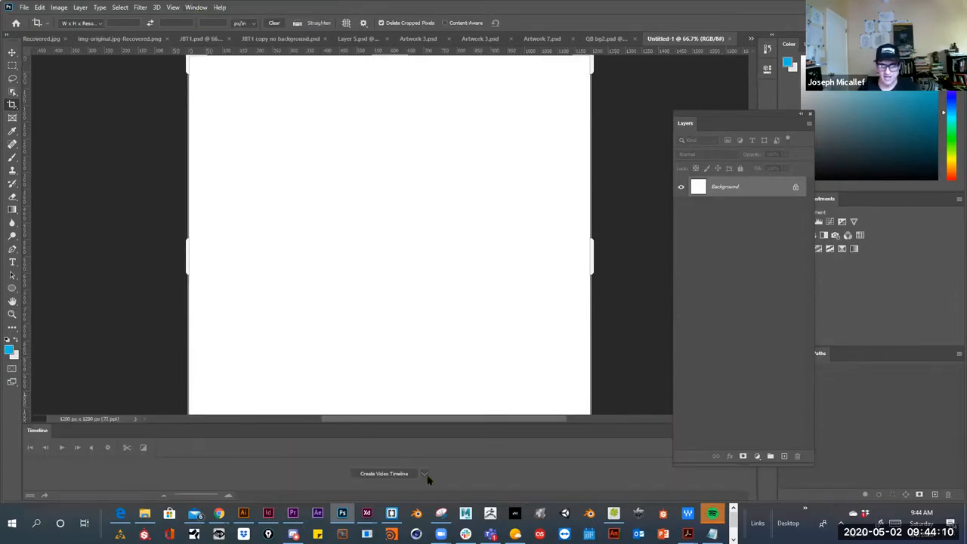
drag(723, 117, 707, 69)
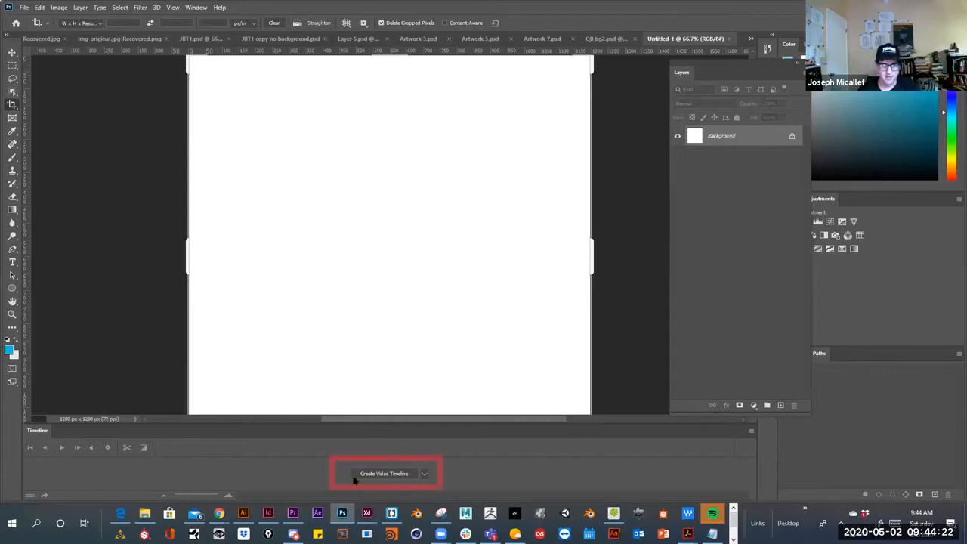
click(425, 475)
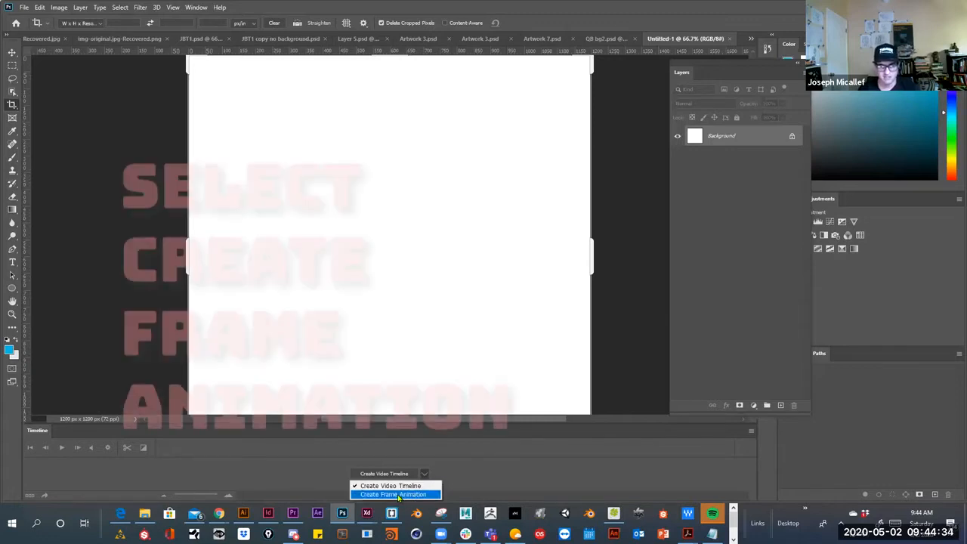
click(398, 495)
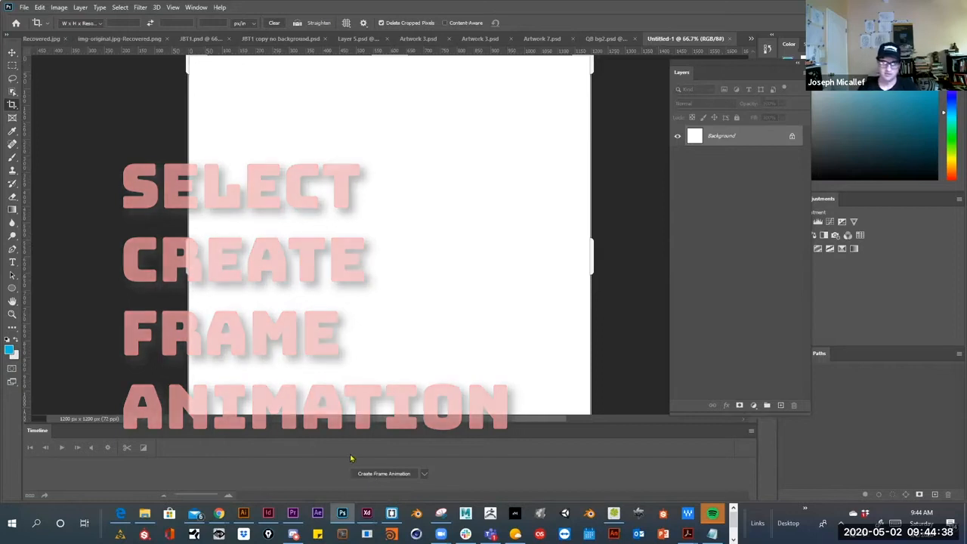
click(383, 477)
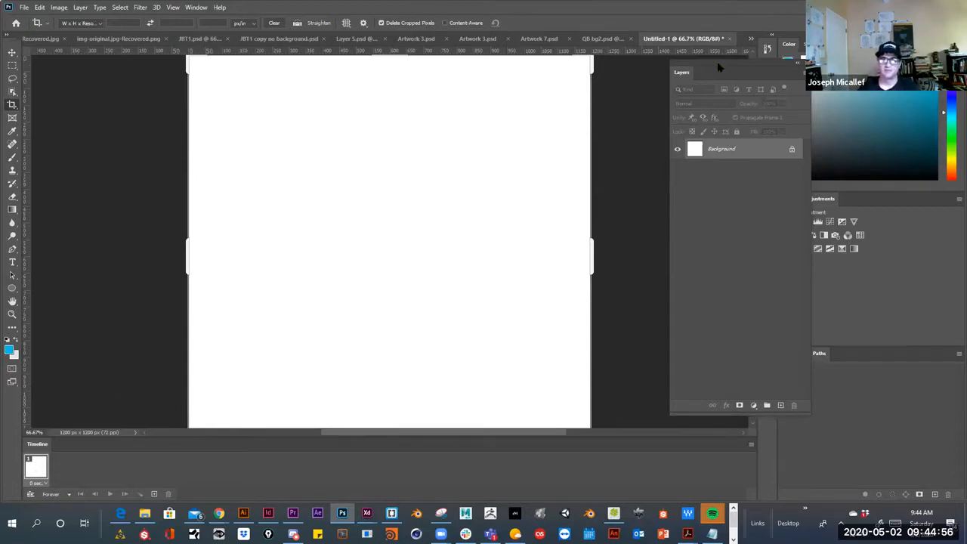
drag(719, 68, 679, 62)
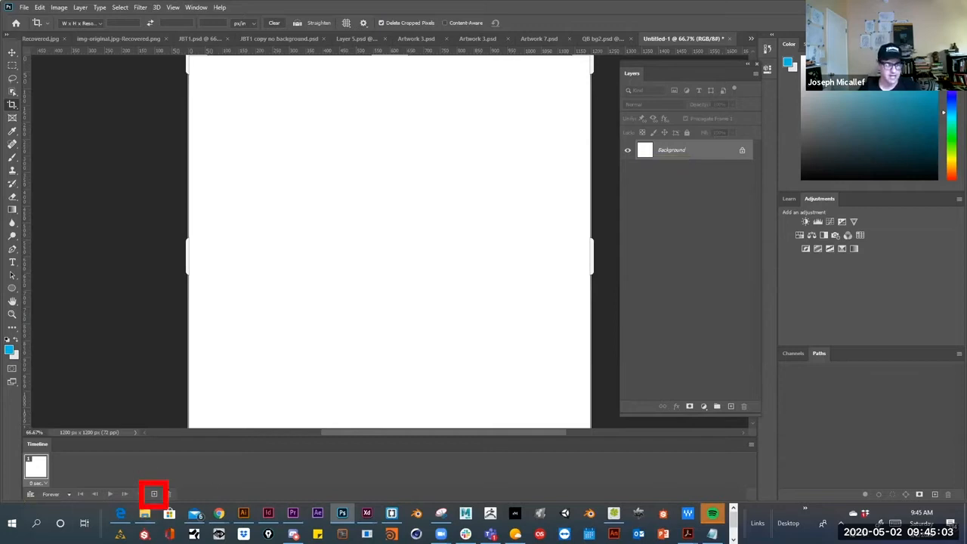
Add a second frame to the animation, and undo the addition
click(154, 495)
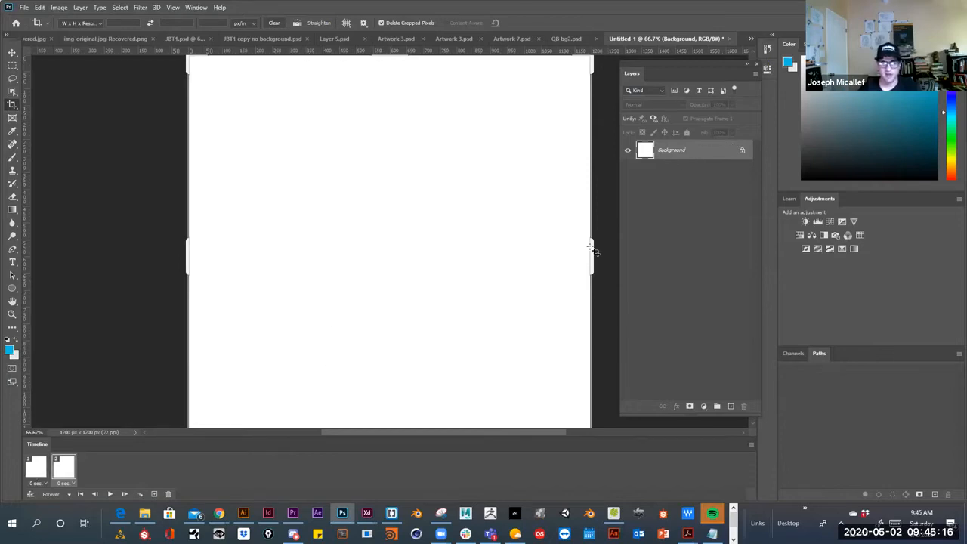
key(ctrl+z)
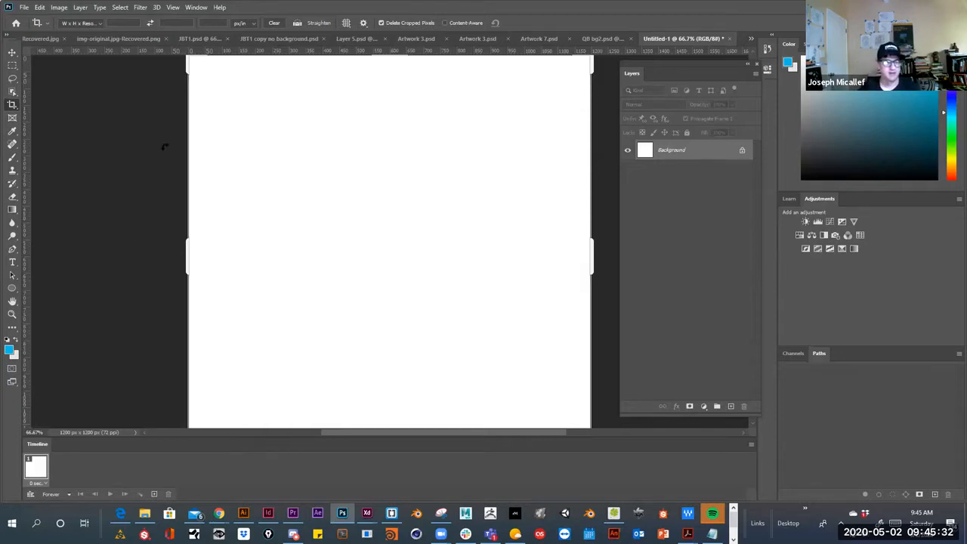
Draw a paragraph text box in the upper part of the canvas and enter ON in it
alt+click(232, 244)
drag(421, 212, 220, 196)
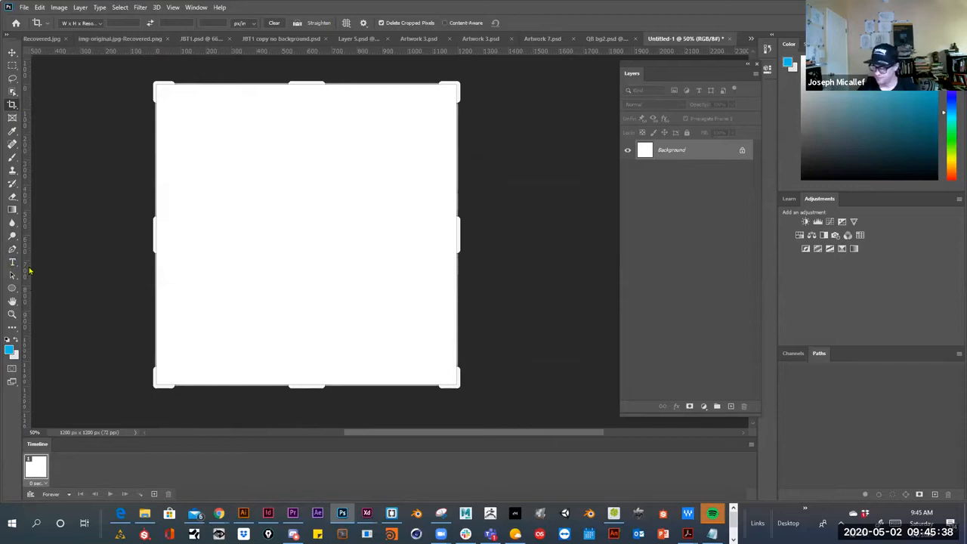
click(12, 263)
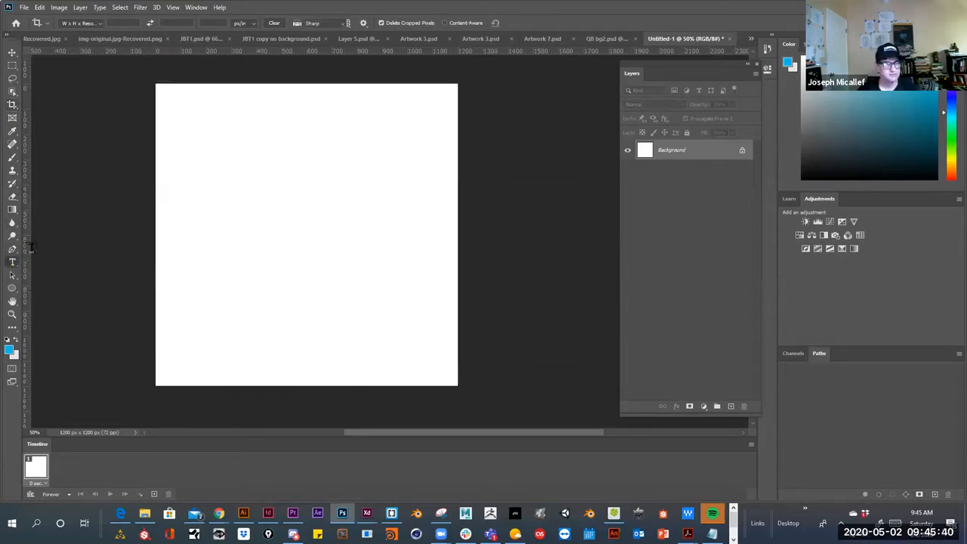
drag(177, 142, 334, 191)
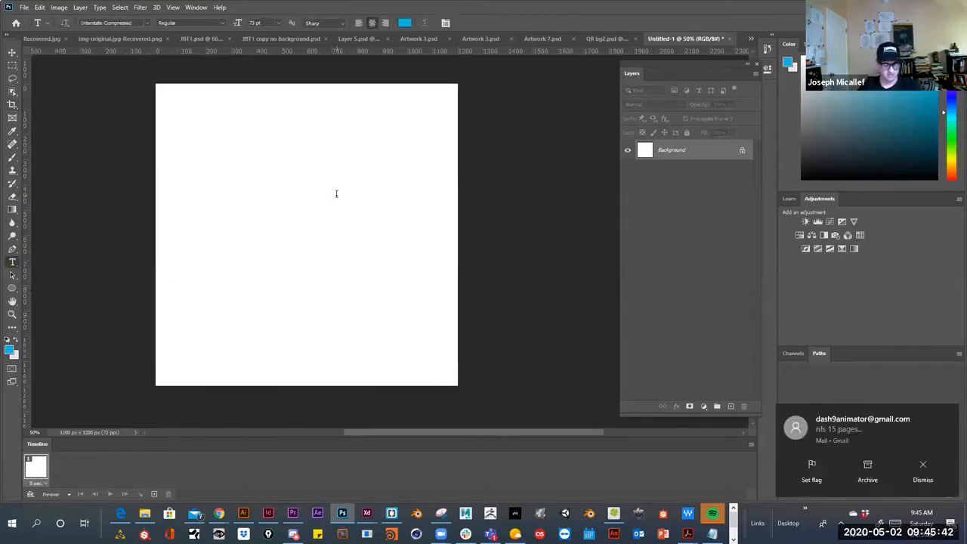
text(ON)
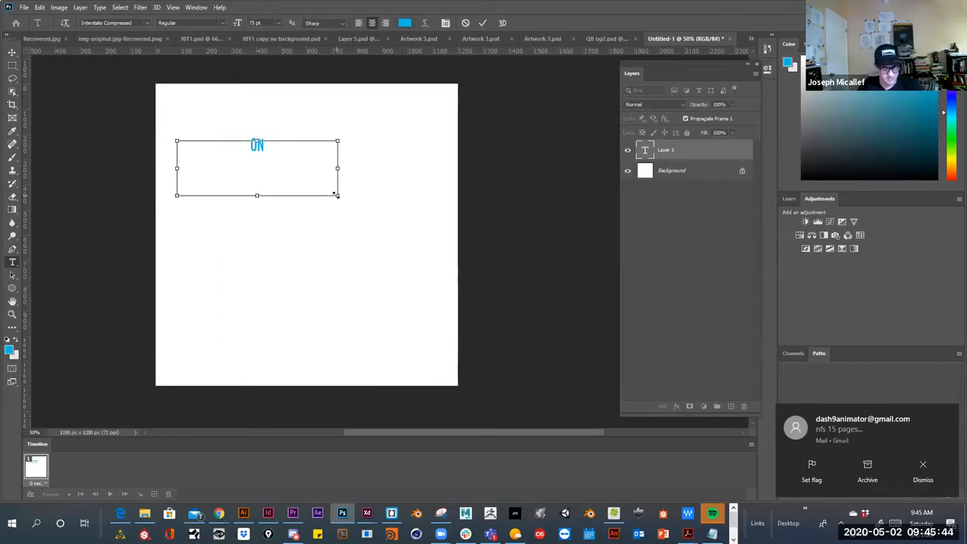
Enlarge the whole ON text to a font size of 106 pt
key(ctrl+a)
key(ctrl+shift+period)
key(ctrl+shift+period)
key(ctrl+shift+period)
key(ctrl+shift+period)
key(ctrl+shift+period)
key(ctrl+shift+period)
key(ctrl+shift+period)
key(ctrl+shift+period)
key(ctrl+shift+period)
key(ctrl+shift+period)
key(ctrl+shift+period)
key(ctrl+shift+period)
key(ctrl+shift+period)
key(ctrl+shift+period)
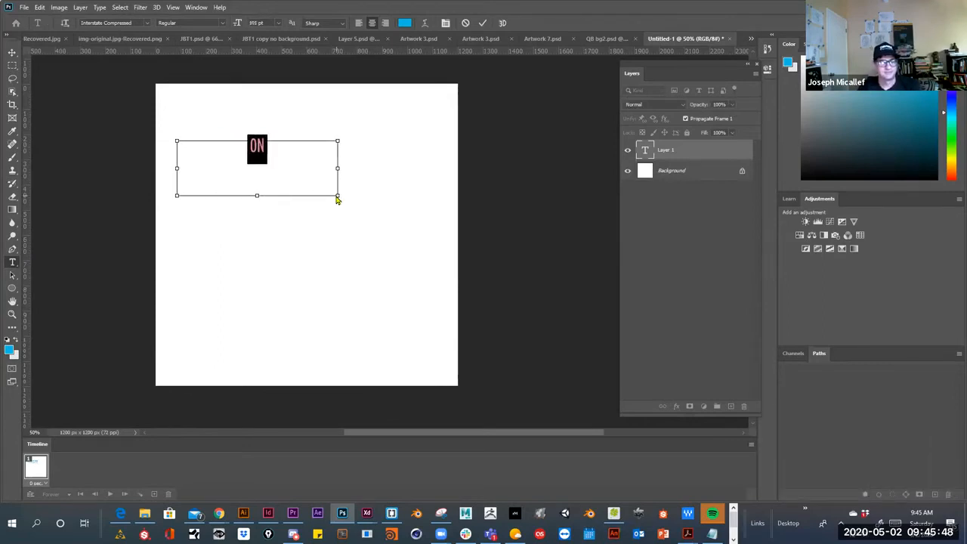
Change the font of the ON text to Bungee
click(148, 24)
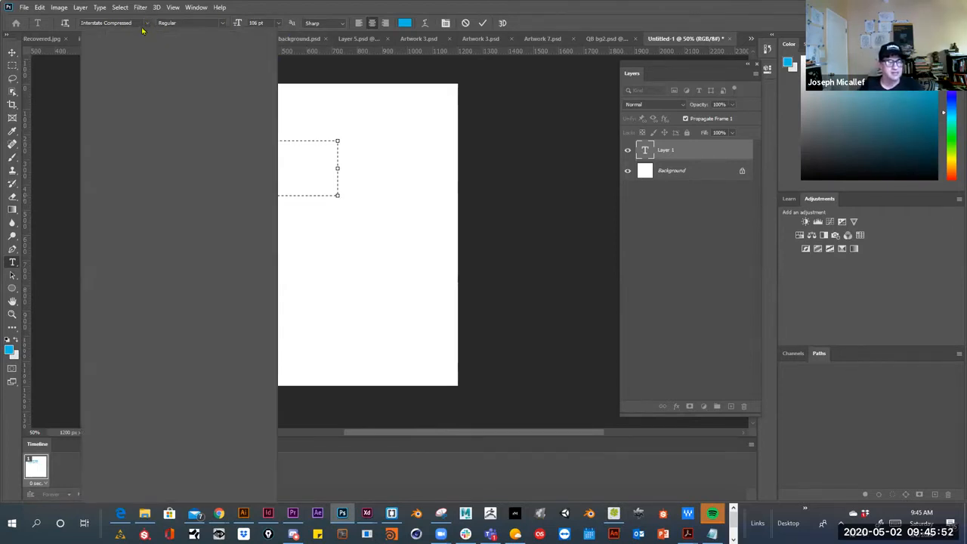
click(143, 27)
click(148, 23)
scroll(186, 146, up, 3)
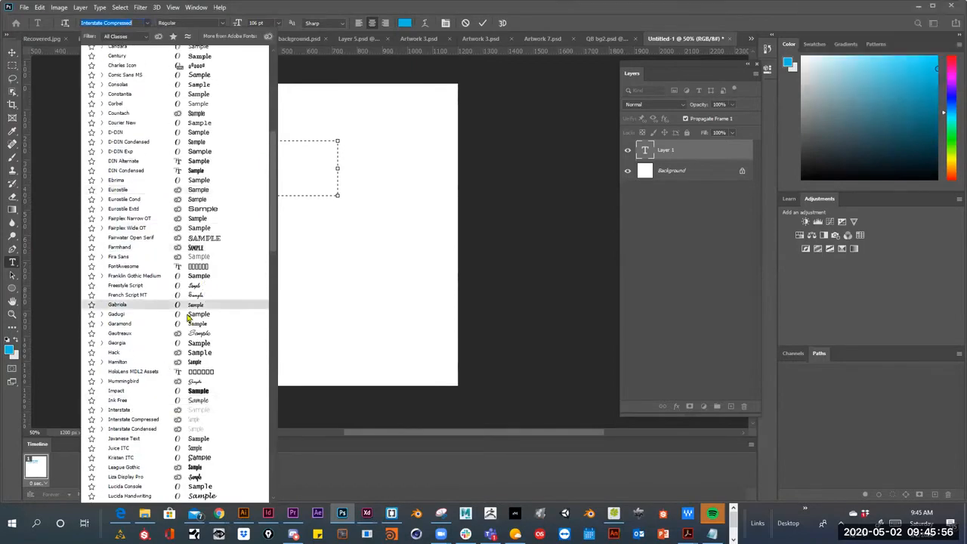
scroll(280, 89, up, 2)
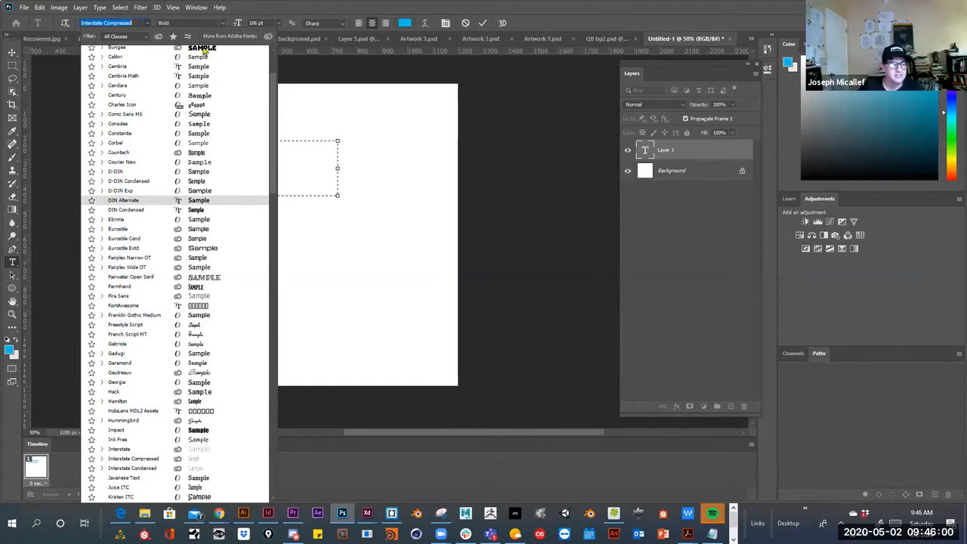
scroll(202, 50, up, 5)
click(214, 226)
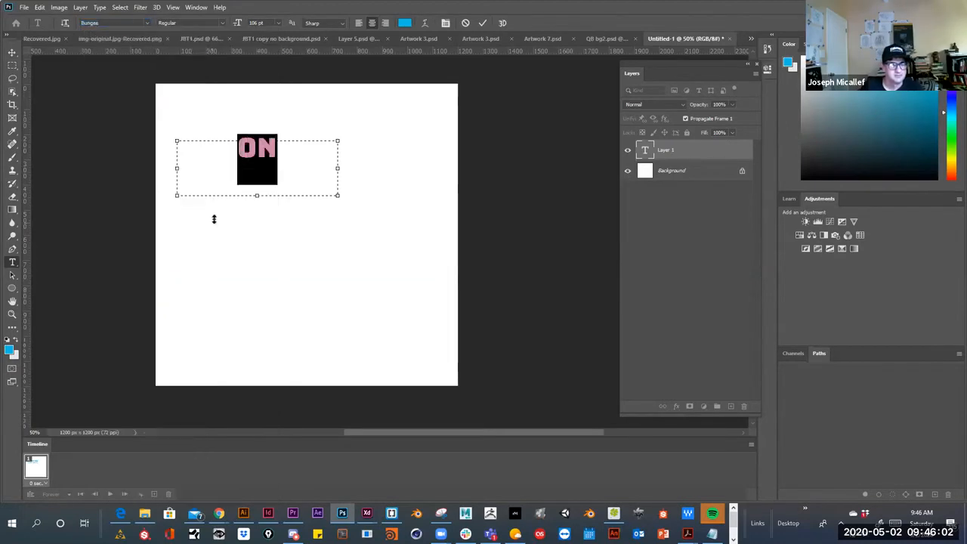
Recolour the ON text pure red, ff0000
click(275, 143)
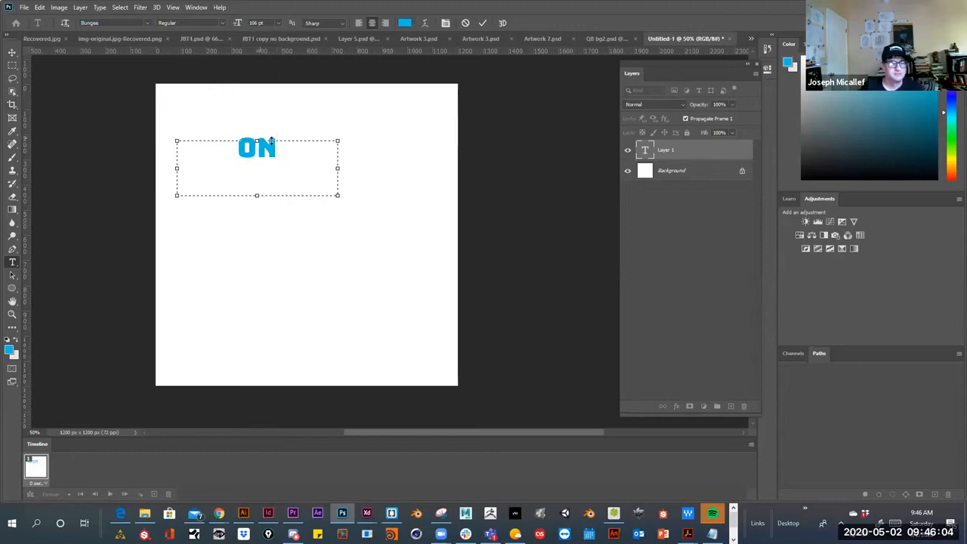
drag(270, 141, 201, 136)
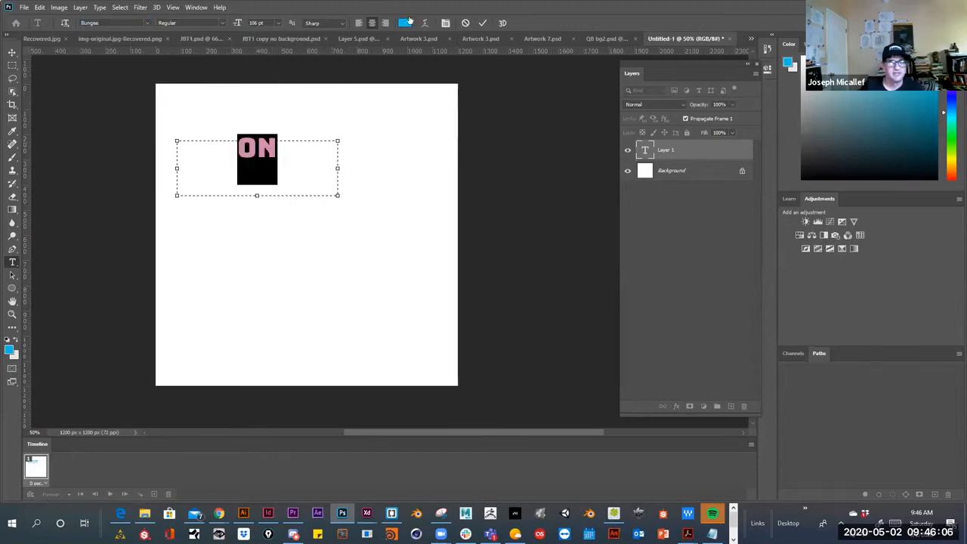
click(405, 22)
click(556, 340)
drag(579, 263, 576, 276)
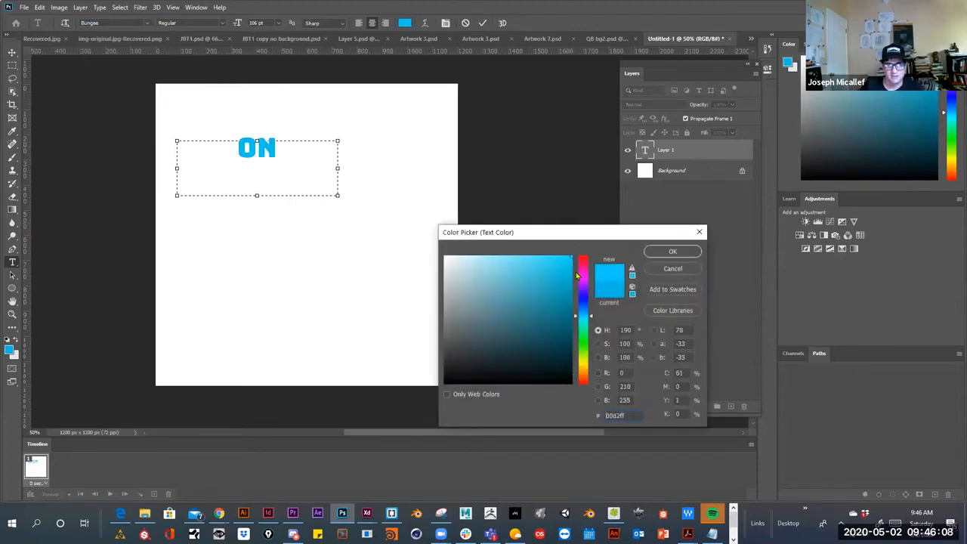
click(582, 257)
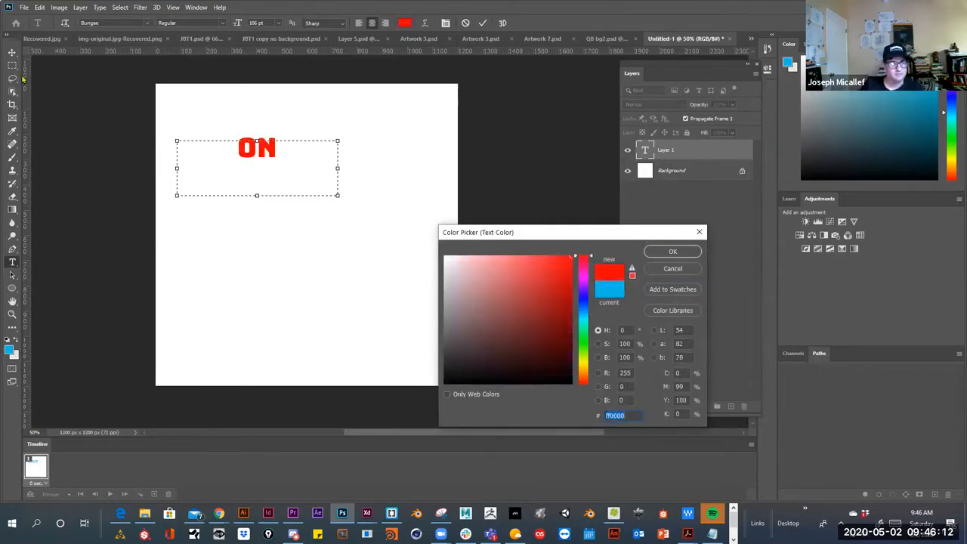
click(672, 250)
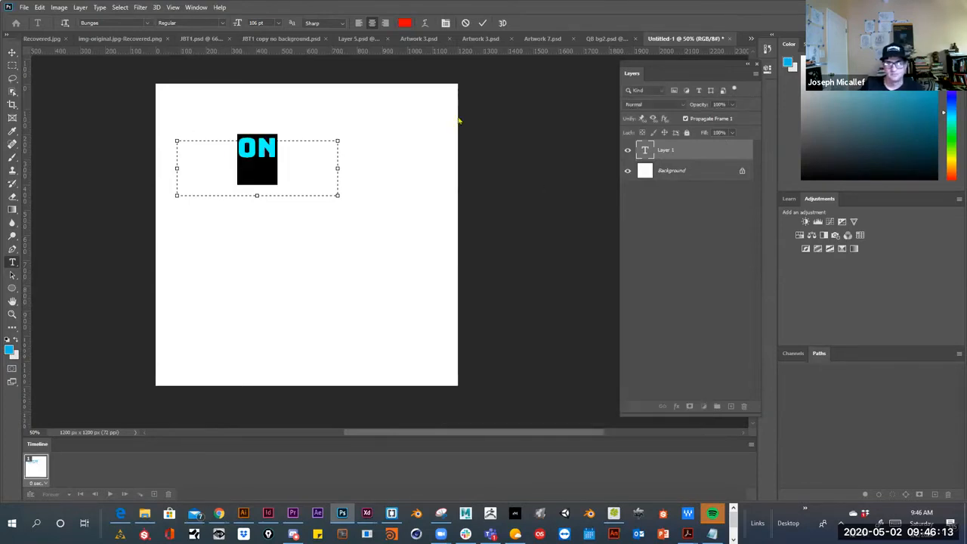
Scale the ON text up to about 315 pt and place it in the upper-left part of the canvas
click(12, 53)
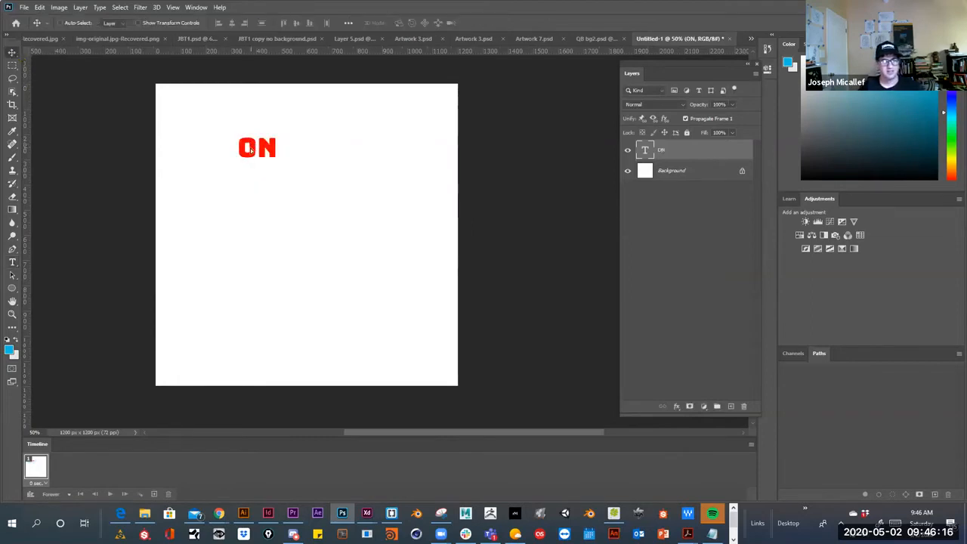
drag(254, 148, 206, 177)
key(ctrl+t)
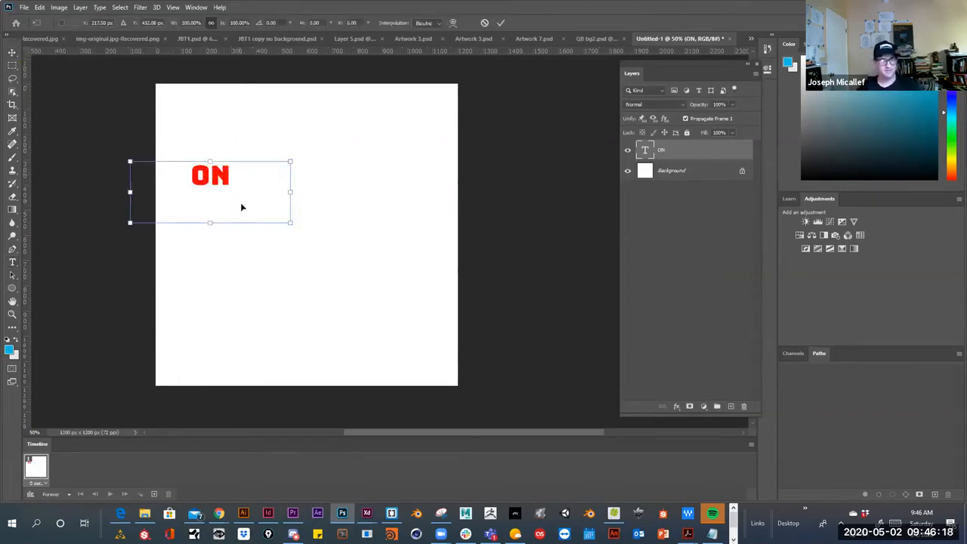
drag(293, 220, 487, 287)
key(ctrl+z)
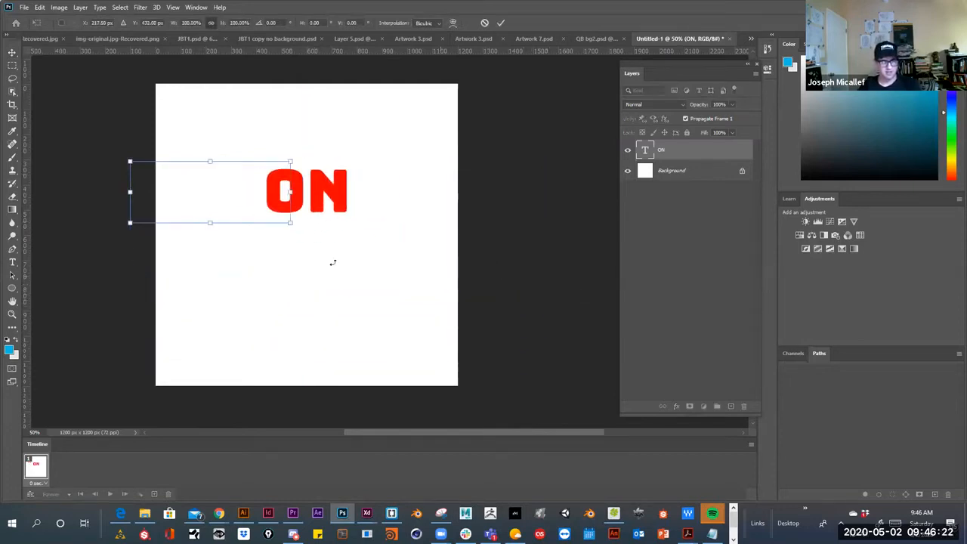
drag(290, 219, 603, 345)
drag(313, 242, 271, 164)
key(Return)
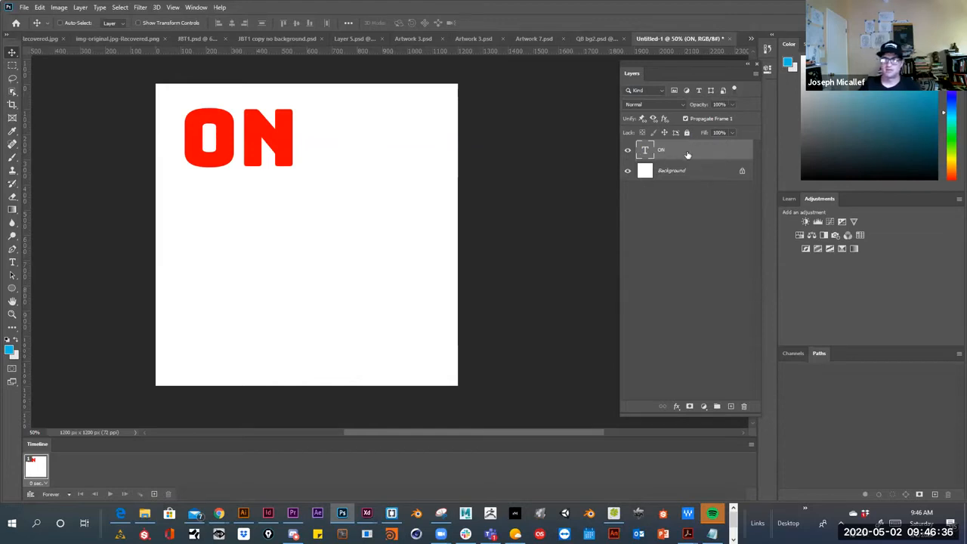
Duplicate the ON text layer twice, placing one copy lower and to the right and the other at the lower left
drag(691, 154, 731, 405)
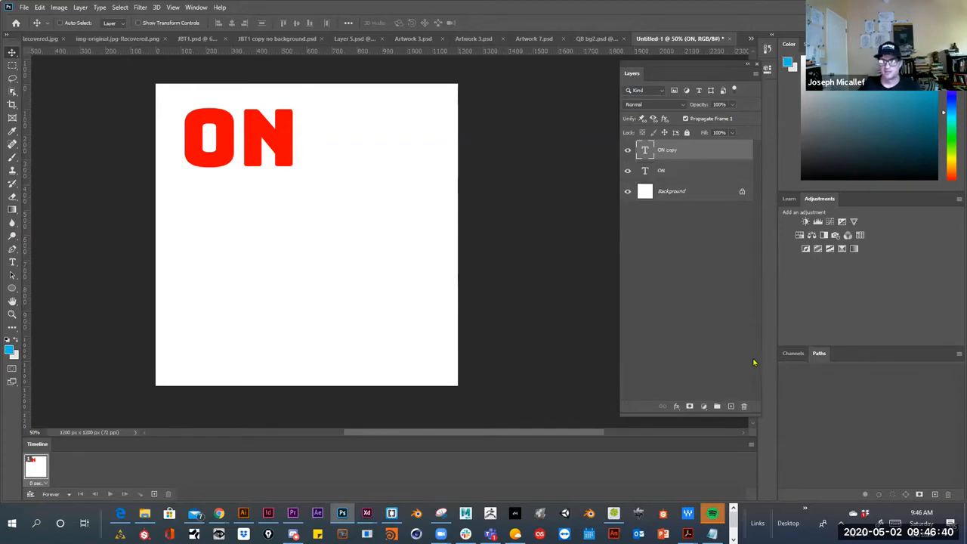
drag(273, 143, 375, 213)
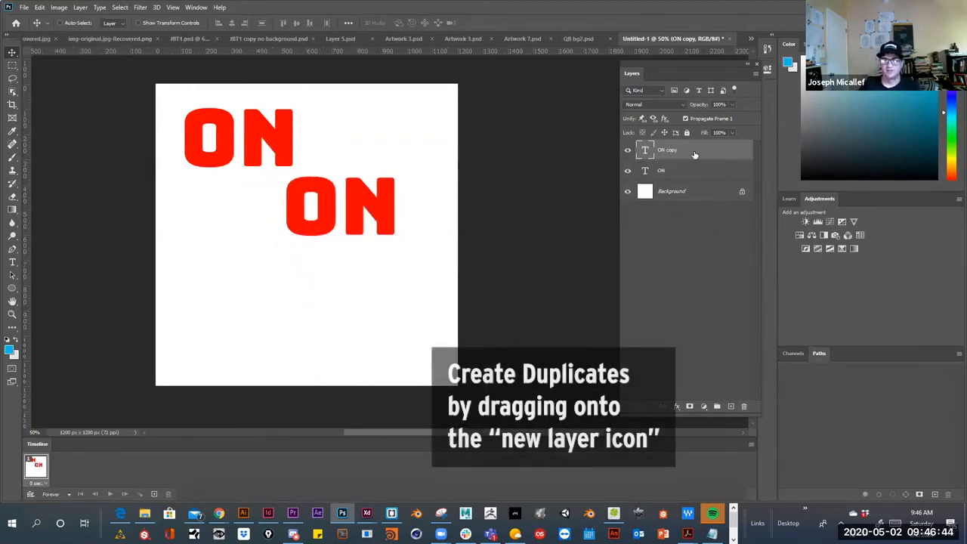
drag(695, 155, 732, 405)
drag(353, 219, 261, 297)
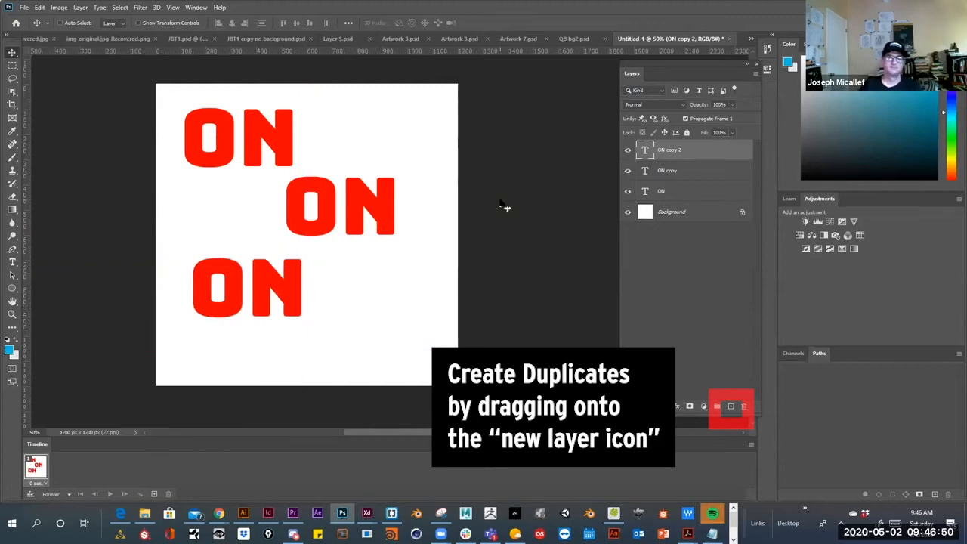
Replace the text of the middle ON copy with SALE
click(670, 173)
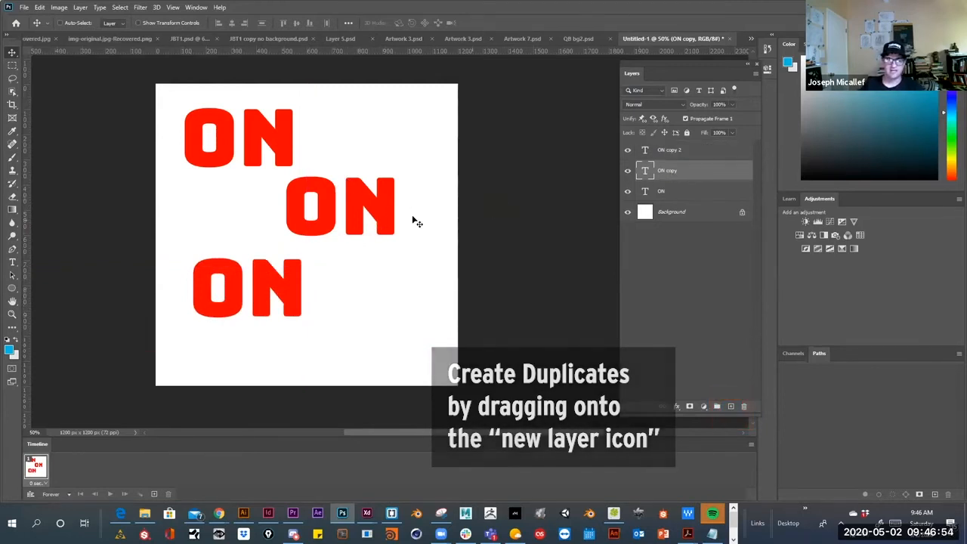
double_click(385, 209)
click(287, 200)
drag(287, 199, 404, 193)
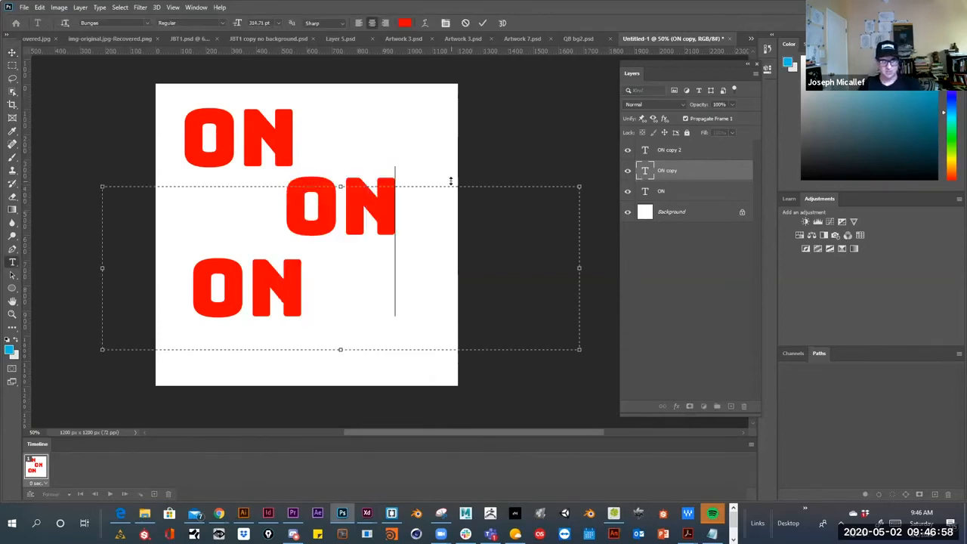
text(SALE)
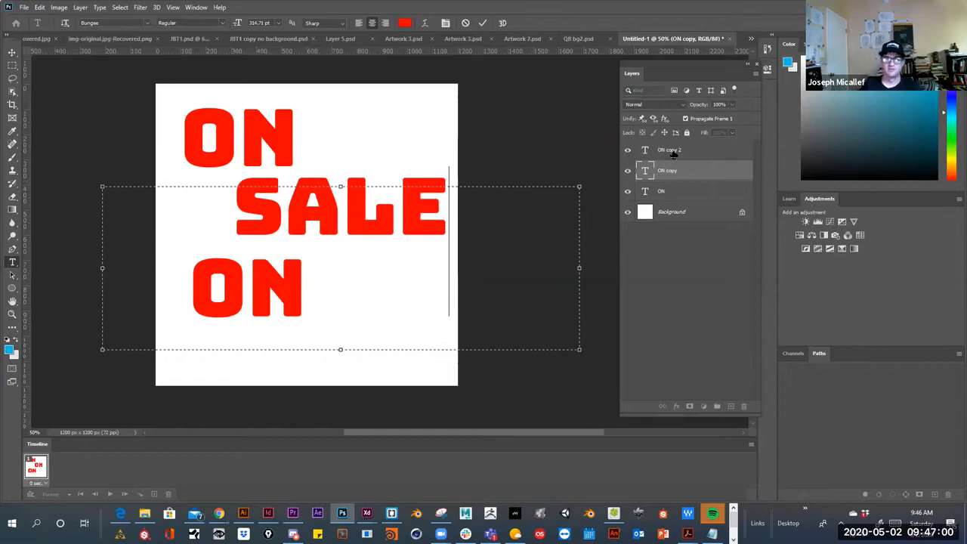
Replace the text of the lower ON copy with NOW and shift it slightly up and to the right
click(675, 155)
double_click(671, 150)
double_click(267, 290)
double_click(648, 154)
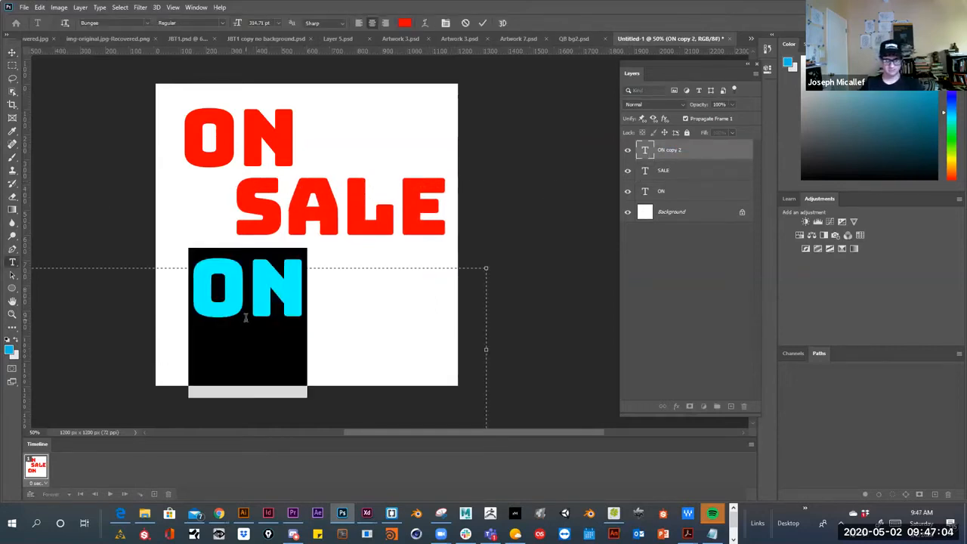
text(NOW)
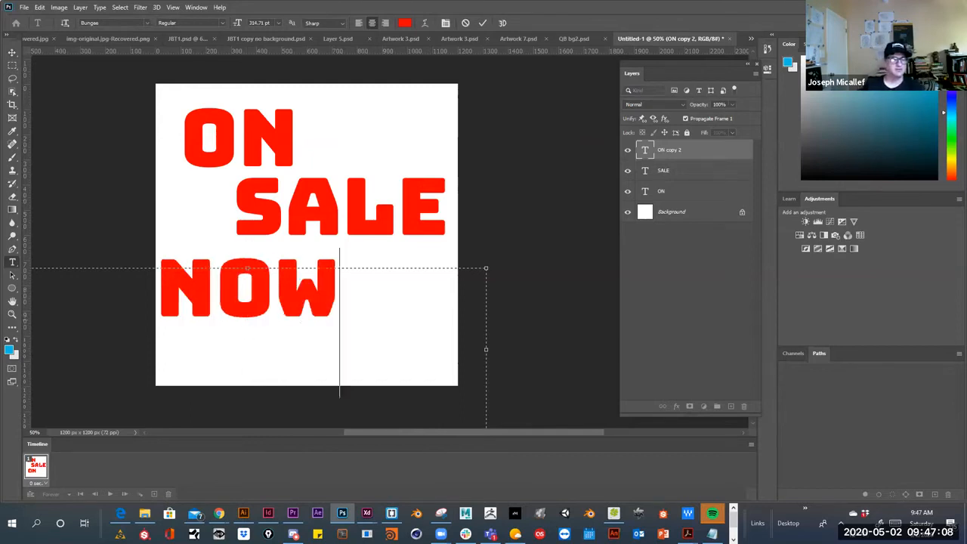
click(12, 52)
drag(281, 317, 296, 309)
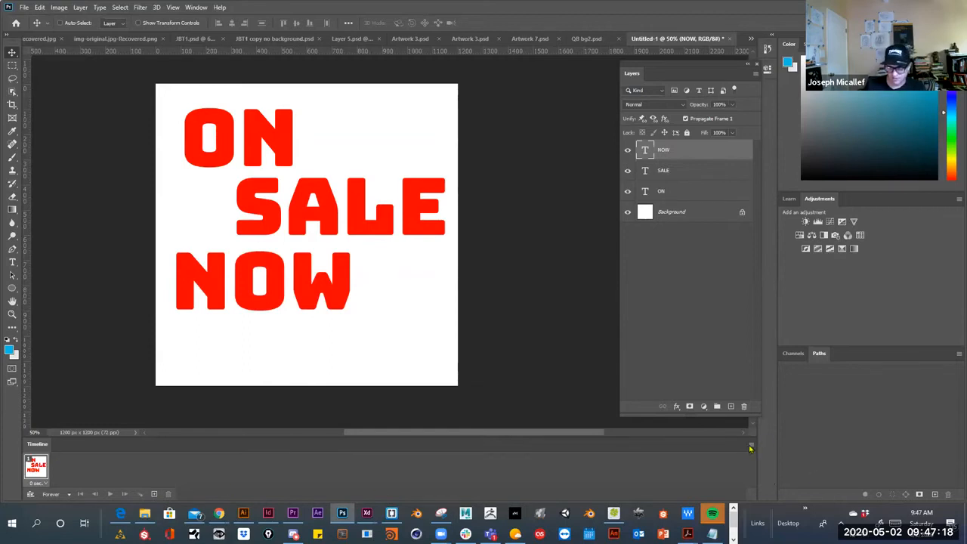
Set the timeline thumbnails to the largest size and make animation frames from the layers
click(751, 444)
click(805, 422)
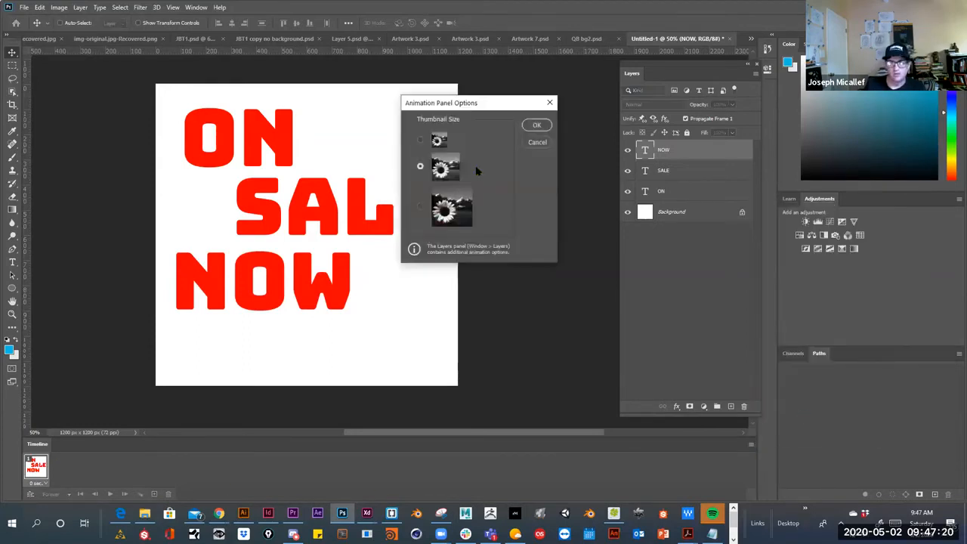
click(457, 223)
click(537, 126)
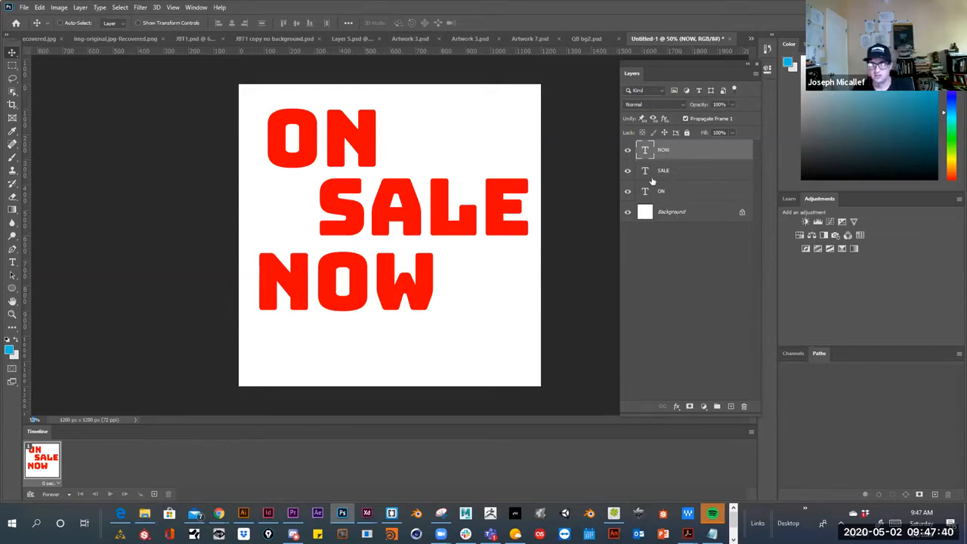
click(749, 433)
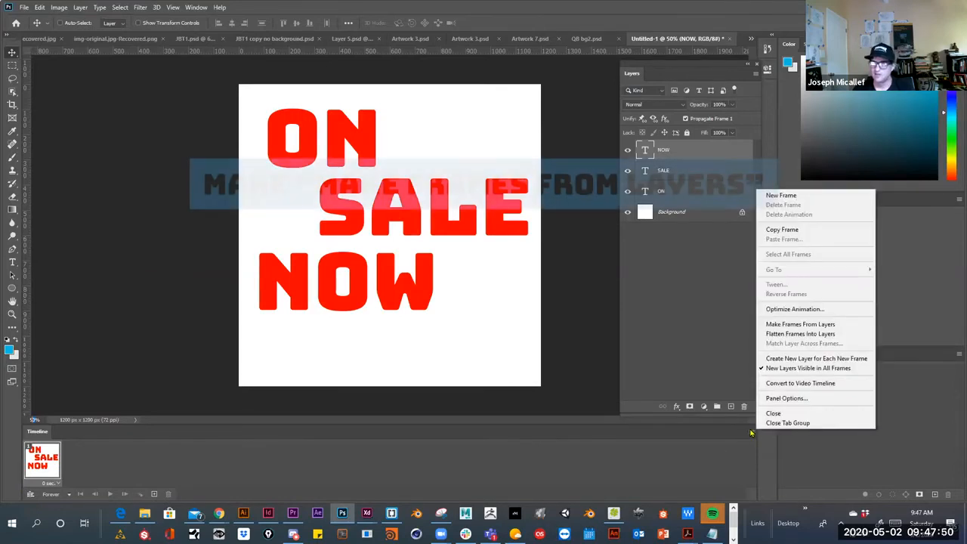
click(808, 327)
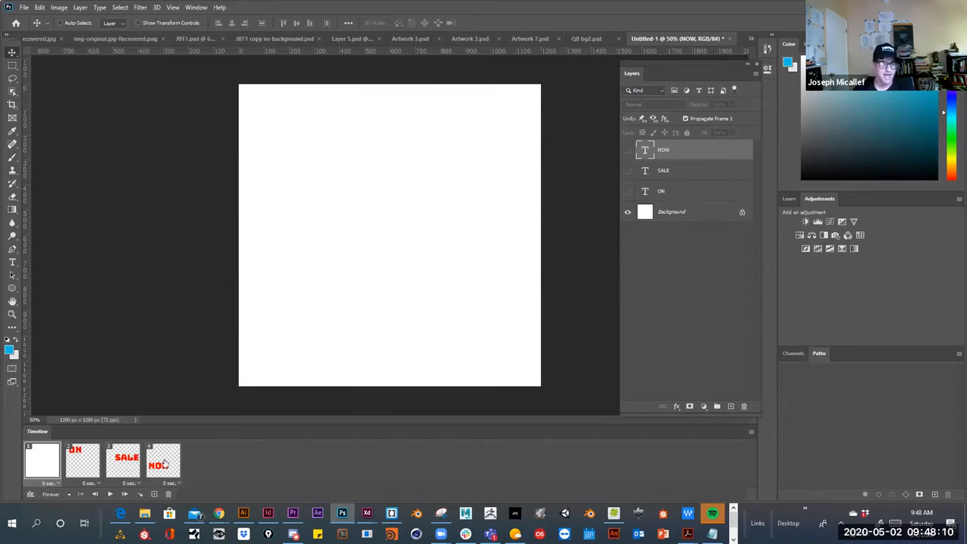
Set the delay of all four animation frames to 0.2 seconds and play the animation
click(50, 483)
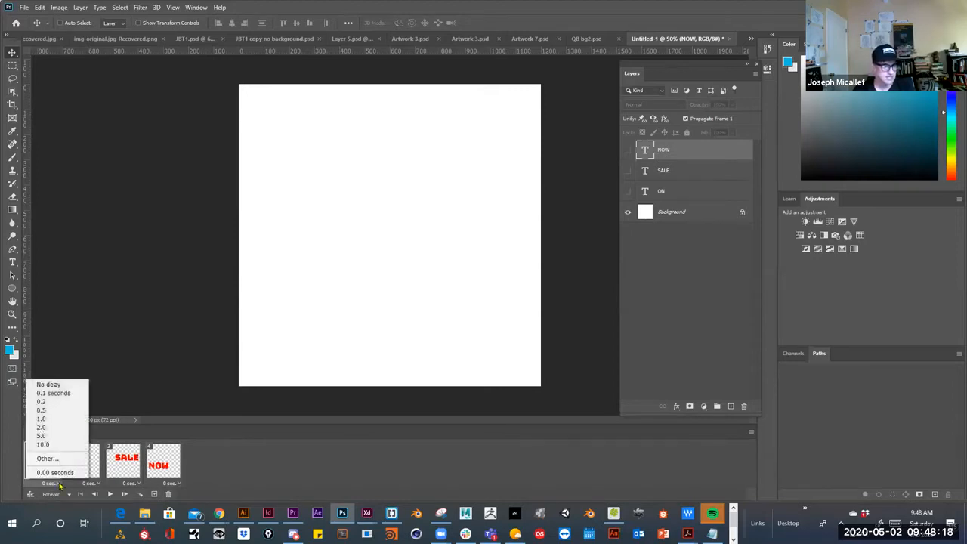
click(57, 402)
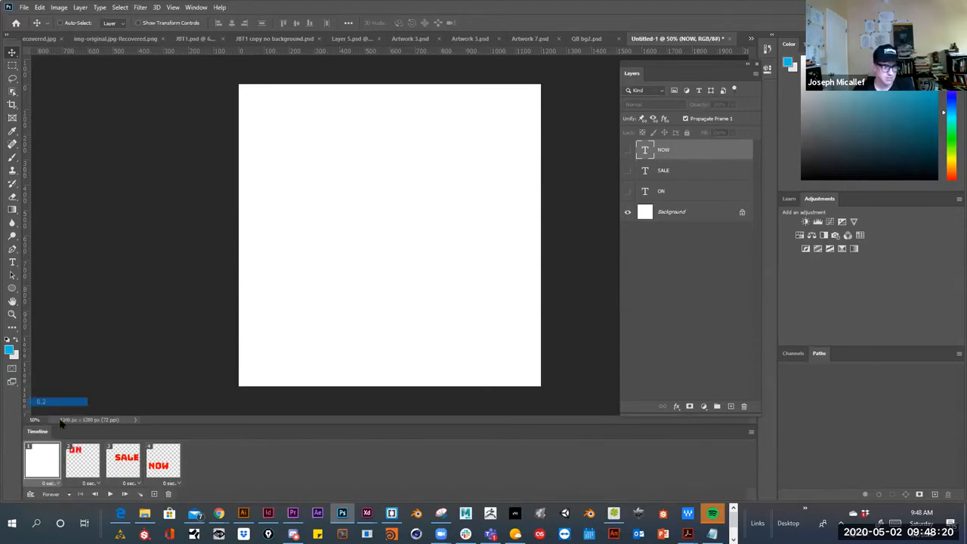
click(95, 484)
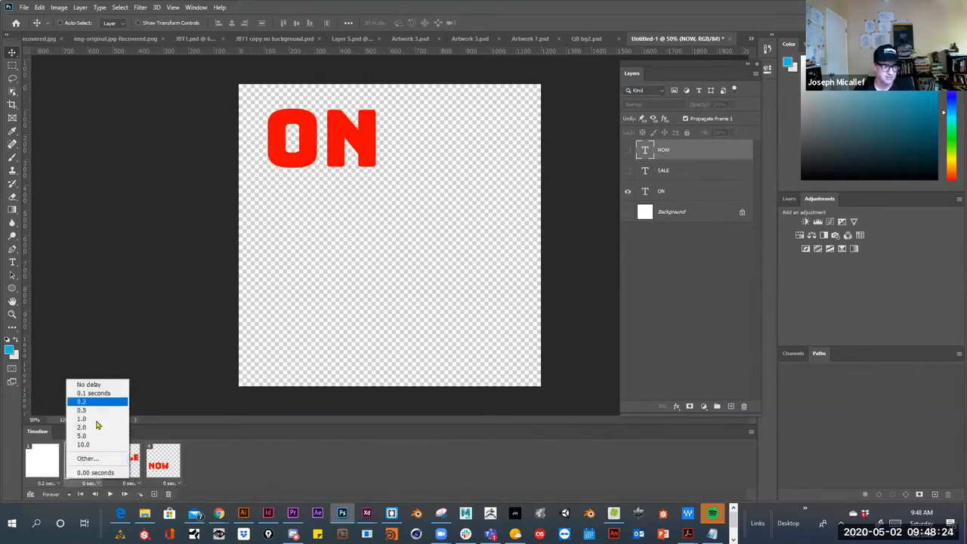
click(90, 402)
click(138, 483)
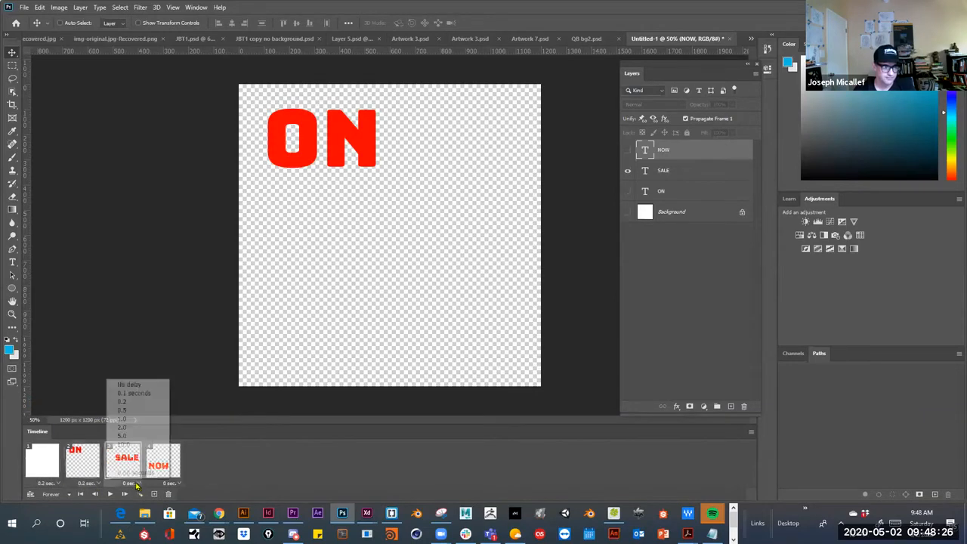
click(132, 405)
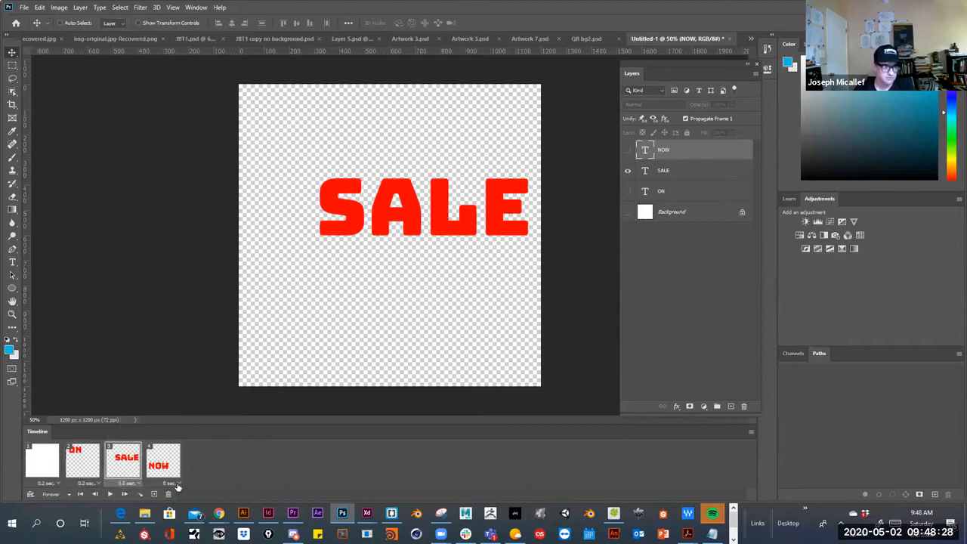
click(176, 483)
click(178, 404)
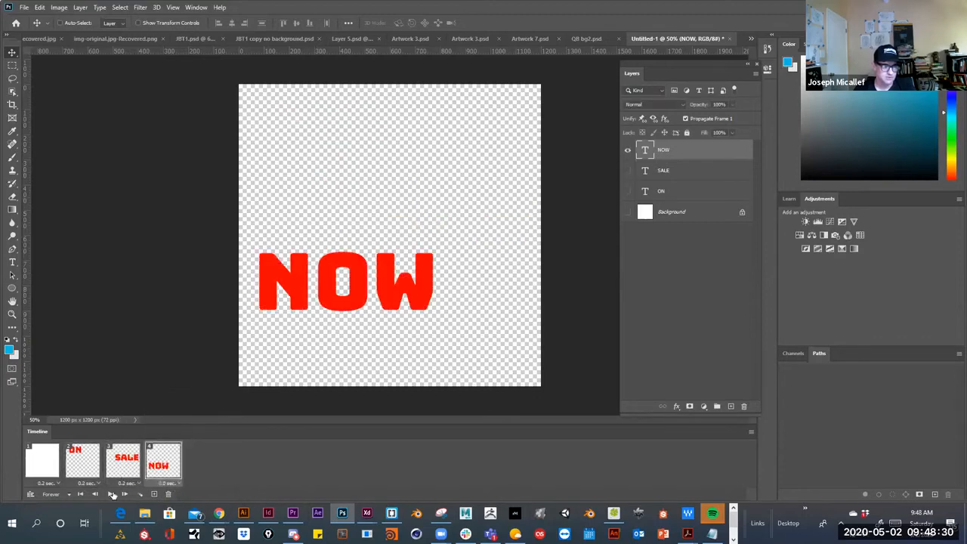
click(108, 494)
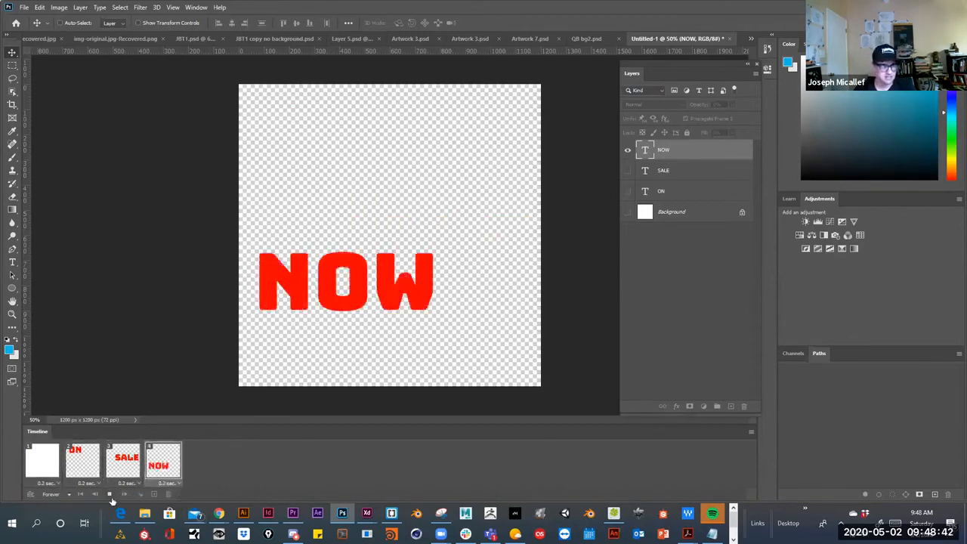
click(109, 495)
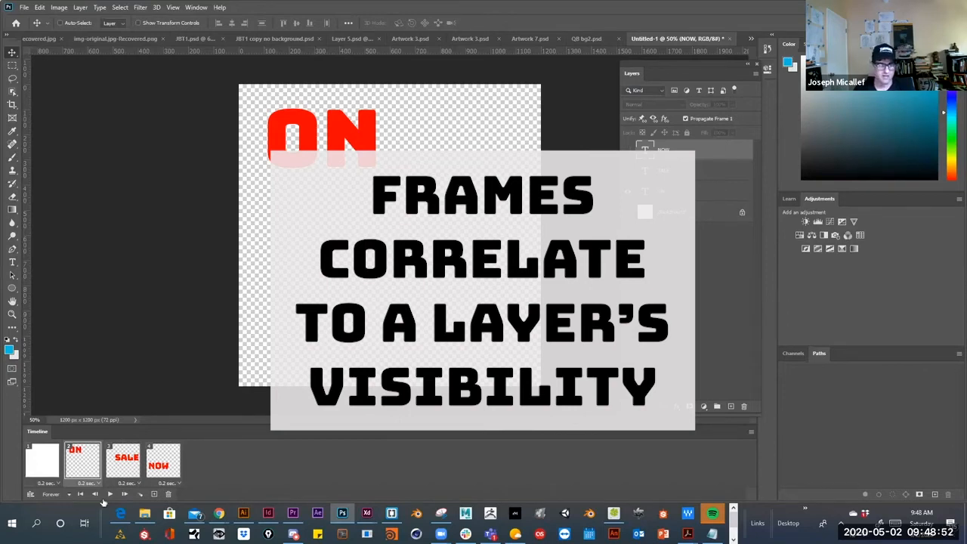
Switch the NOW layer's visibility on and off again in frame 3
click(122, 462)
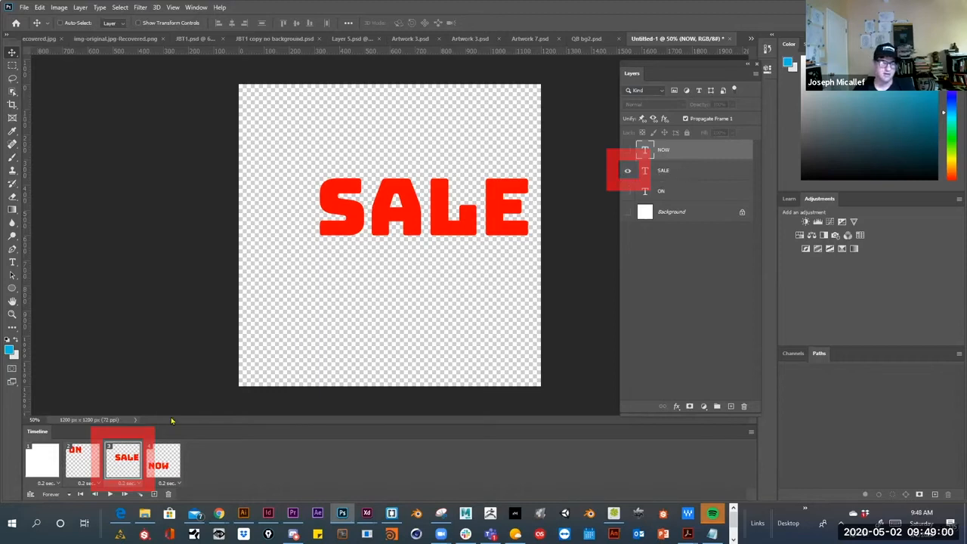
click(627, 151)
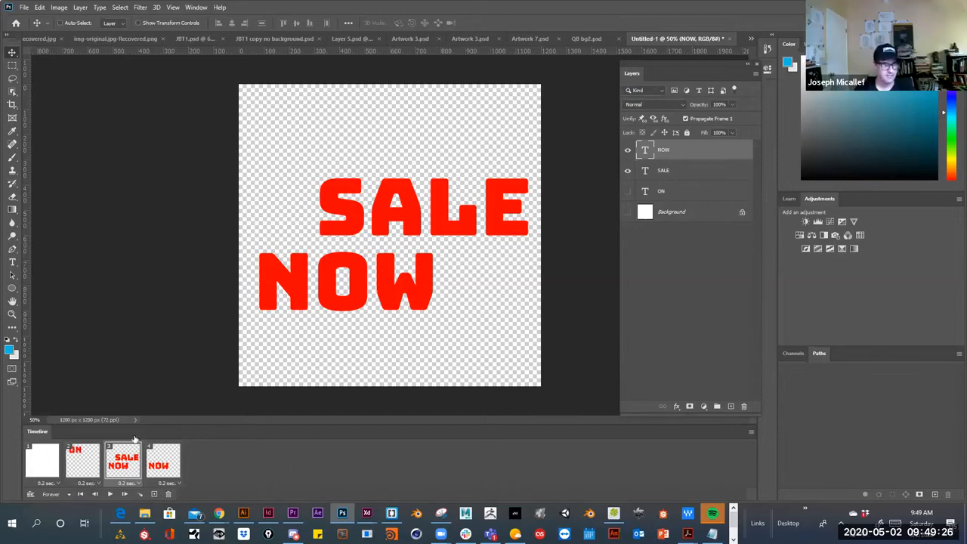
click(626, 150)
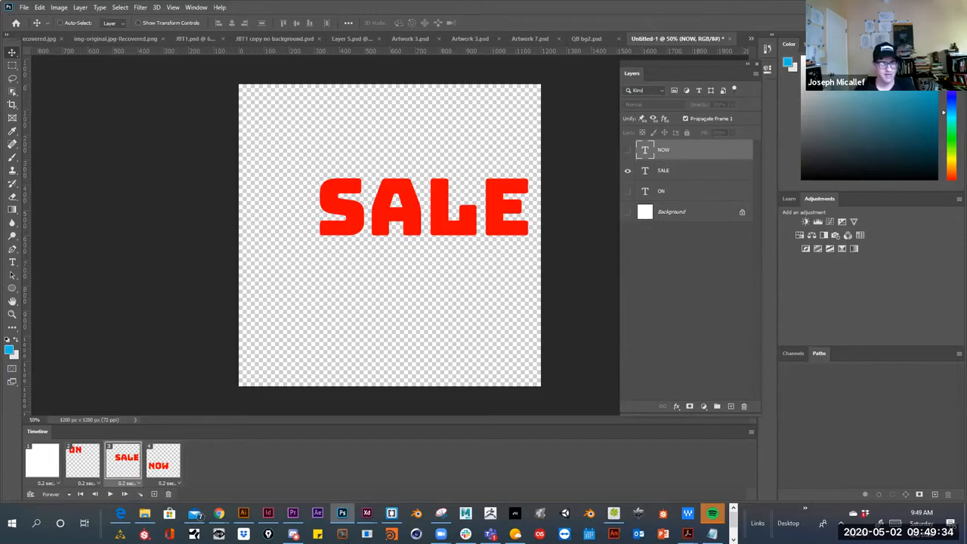
Duplicate the SALE text layer twice
click(679, 172)
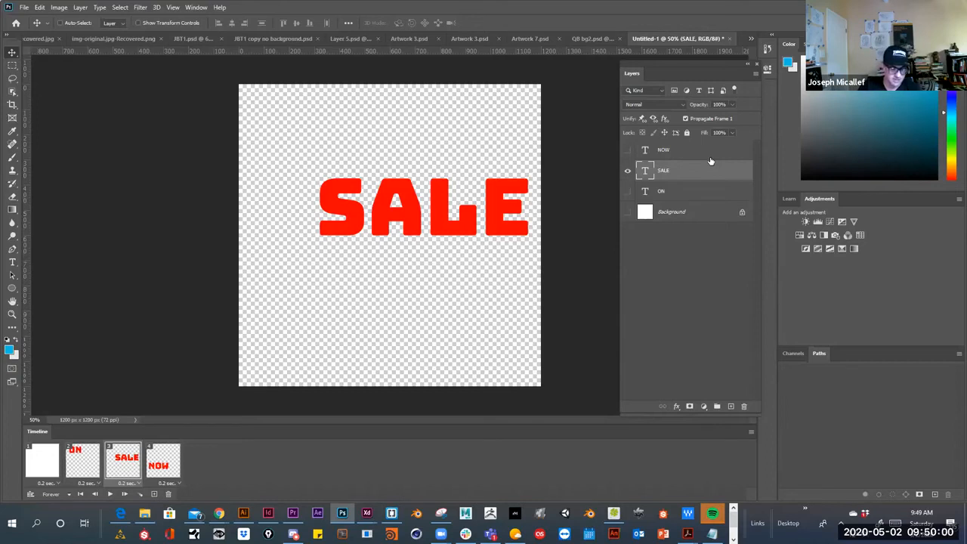
key(ctrl+j)
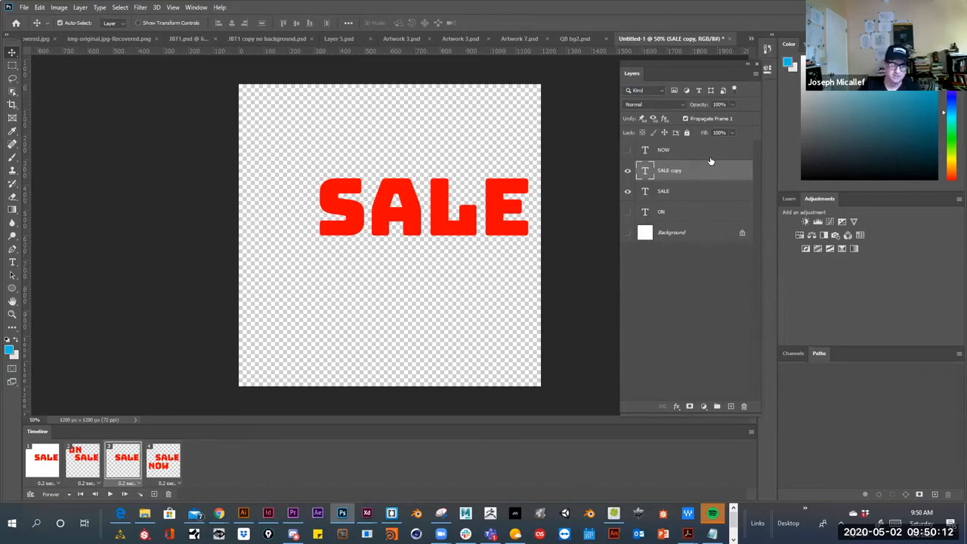
key(ctrl+j)
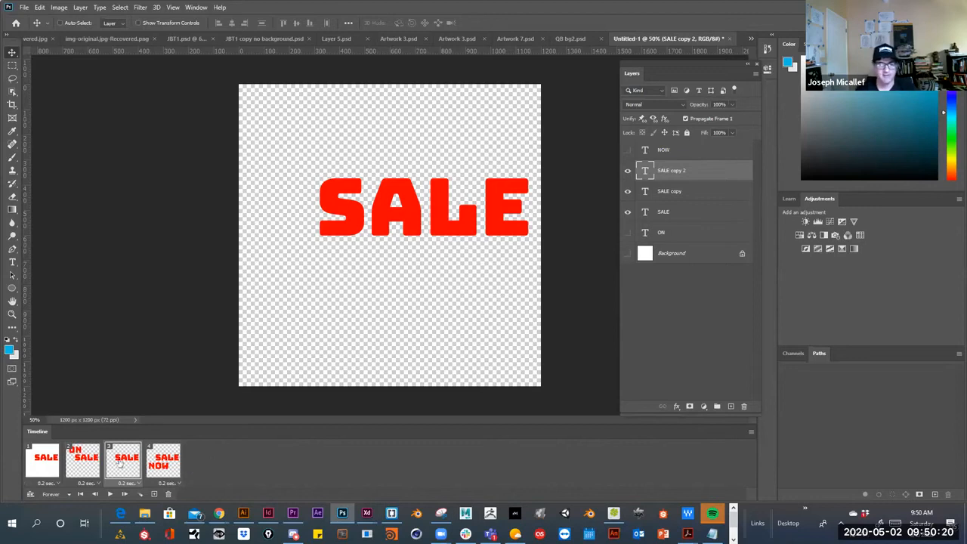
In frame 1, show the ON layer and hide both SALE copies
click(44, 475)
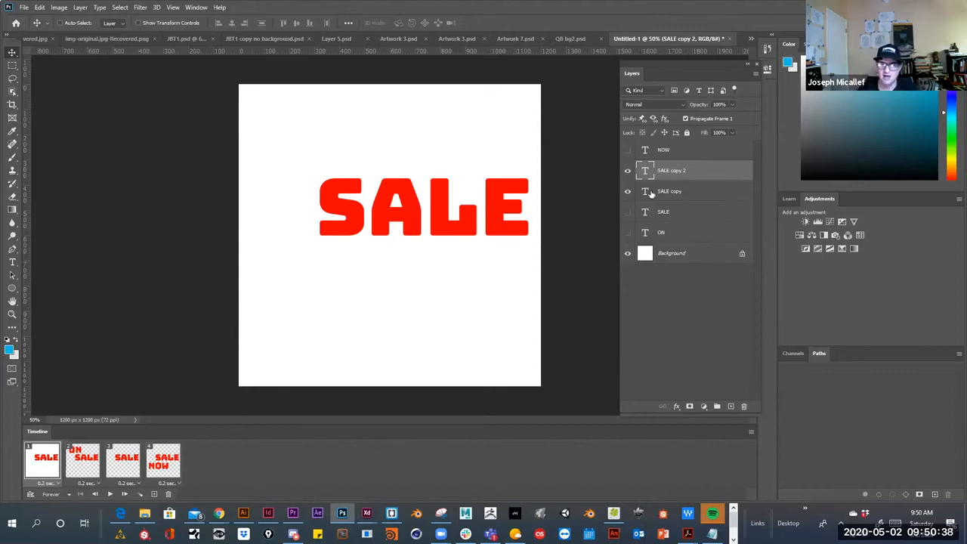
click(628, 233)
click(627, 191)
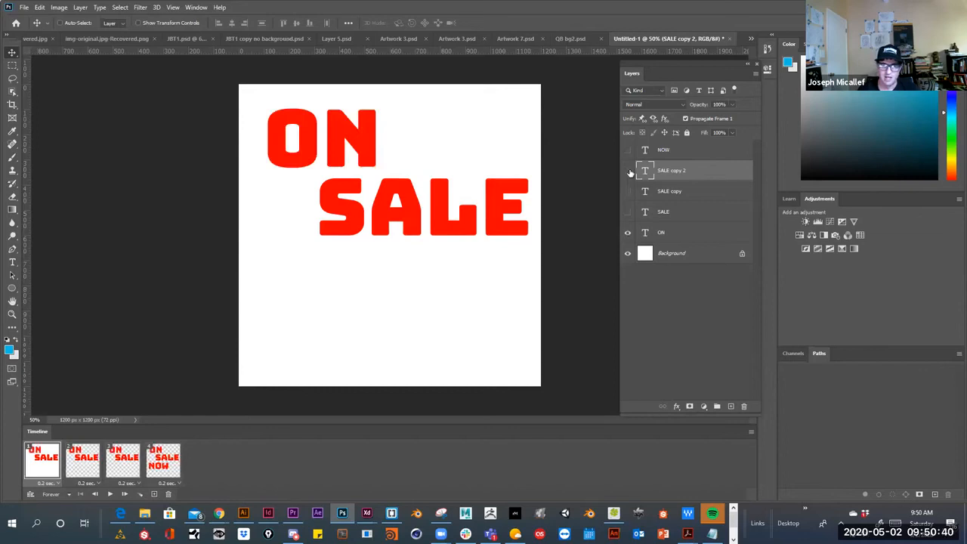
click(627, 170)
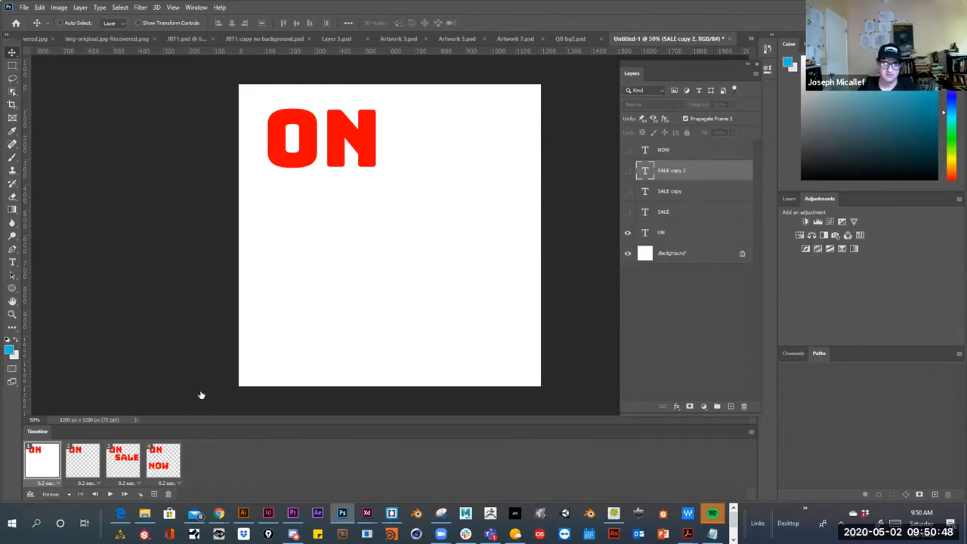
In frame 2, show the original SALE layer and hide the ON layer
click(86, 470)
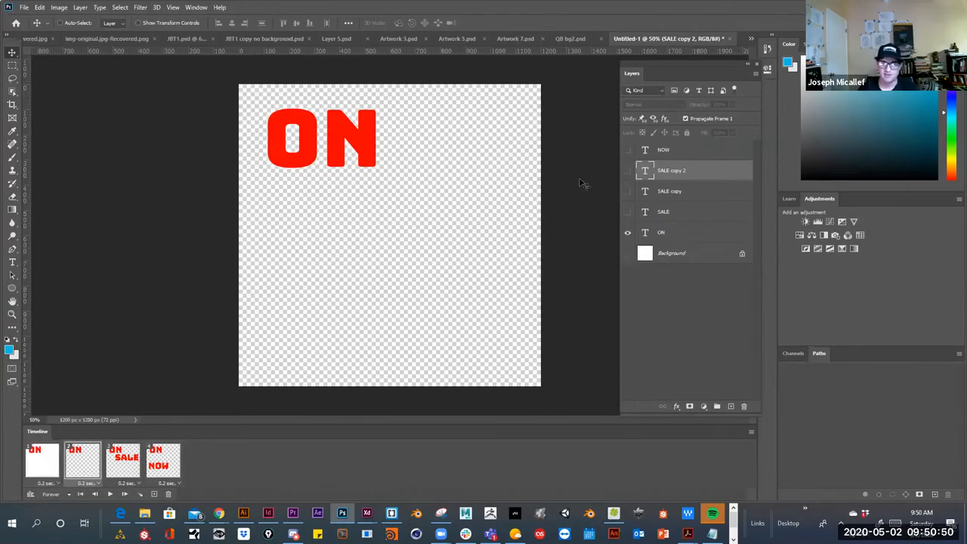
click(627, 213)
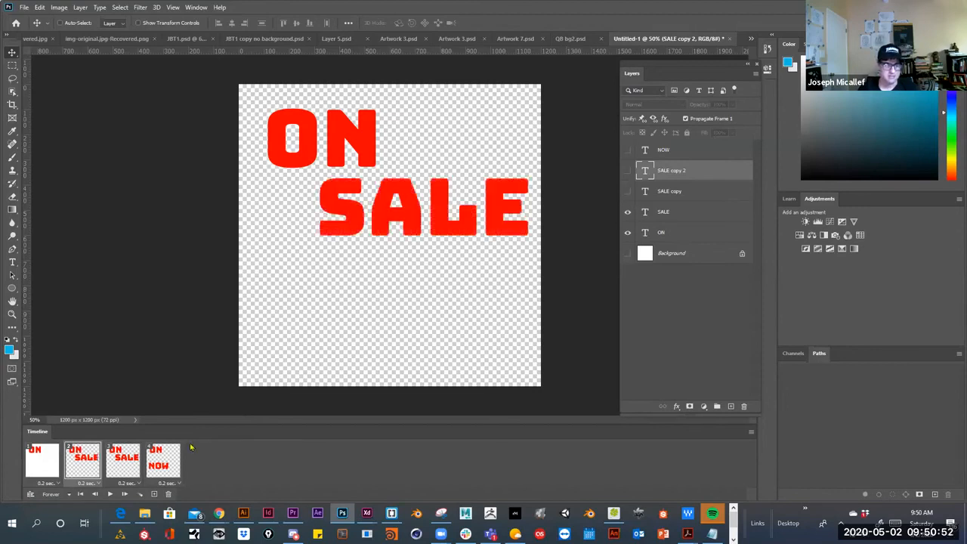
click(627, 233)
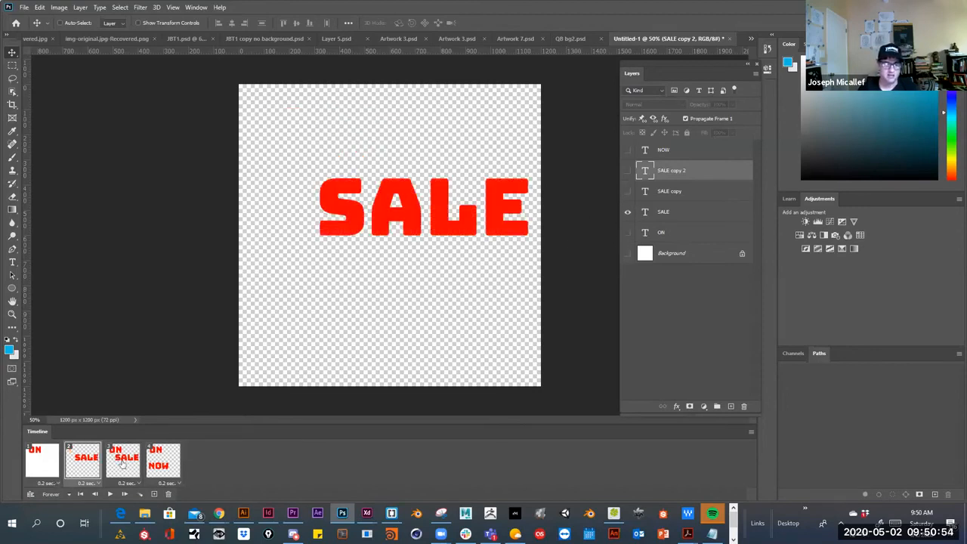
In frame 3, show only the SALE copy layer and move its text down to the left part of the canvas
click(125, 461)
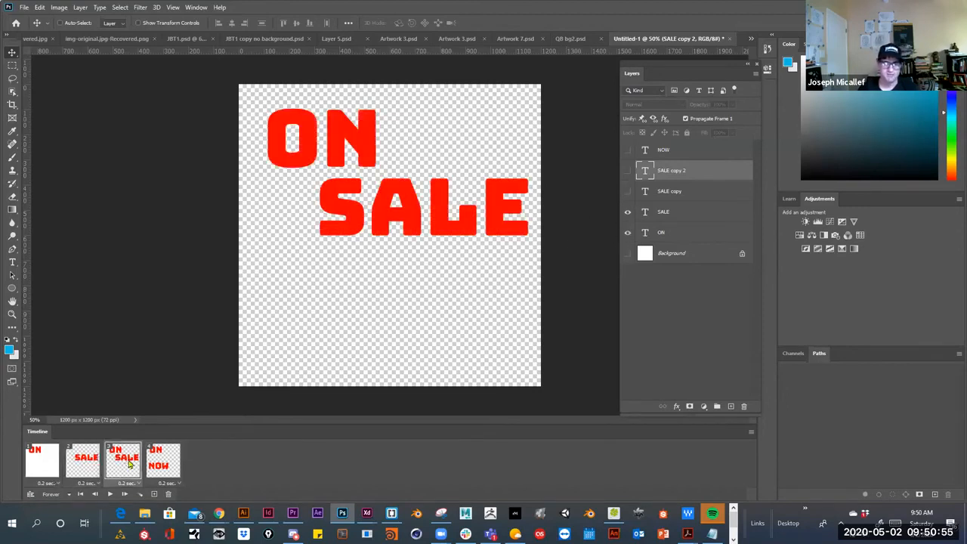
click(627, 211)
click(626, 232)
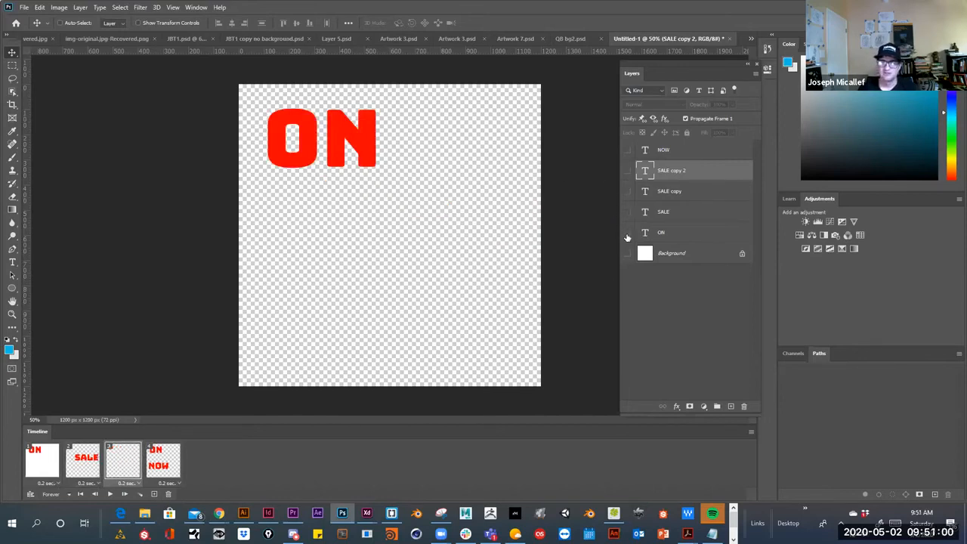
click(627, 191)
click(689, 199)
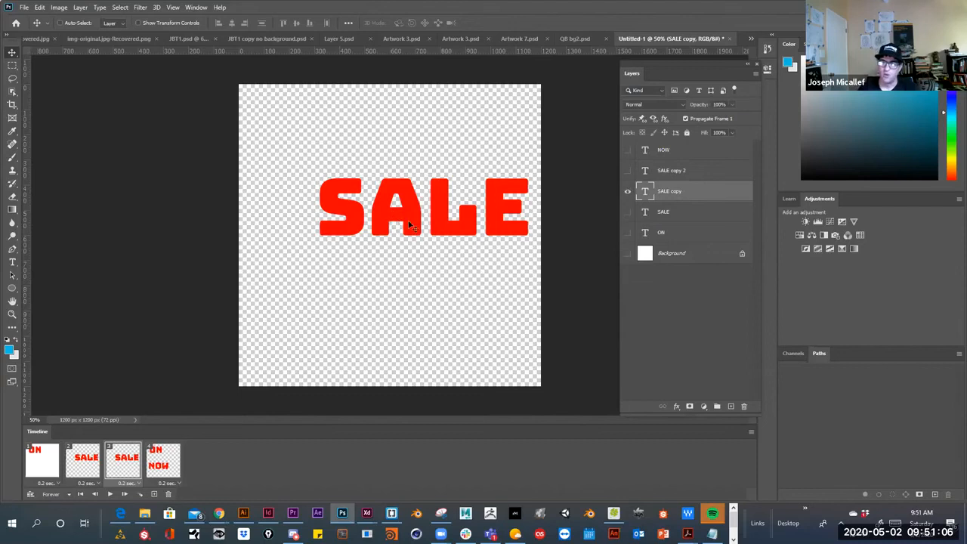
drag(504, 233, 436, 287)
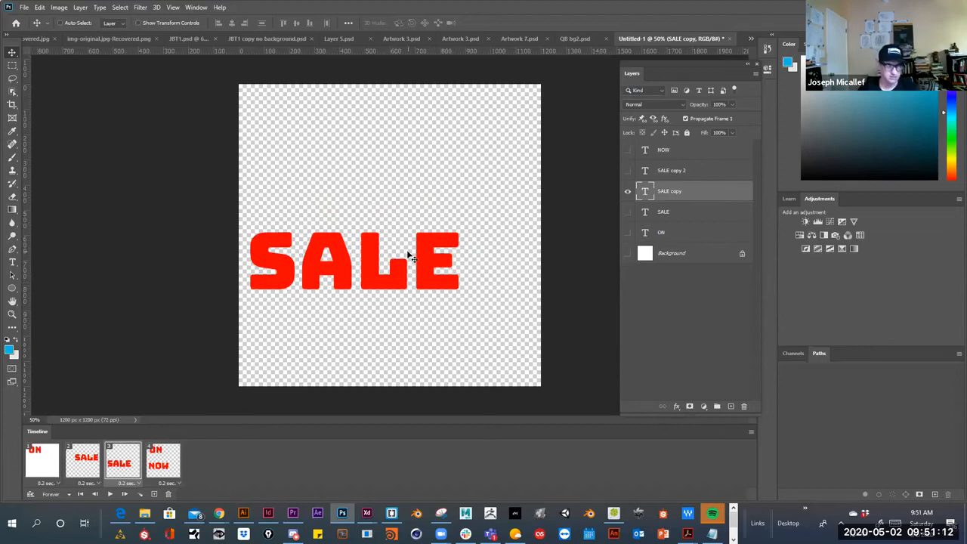
click(55, 8)
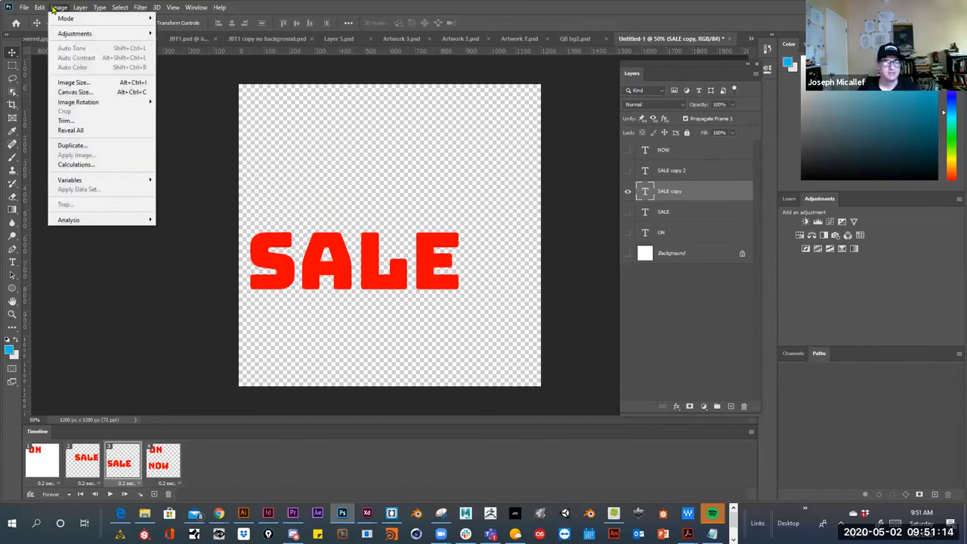
mouse_move(66, 21)
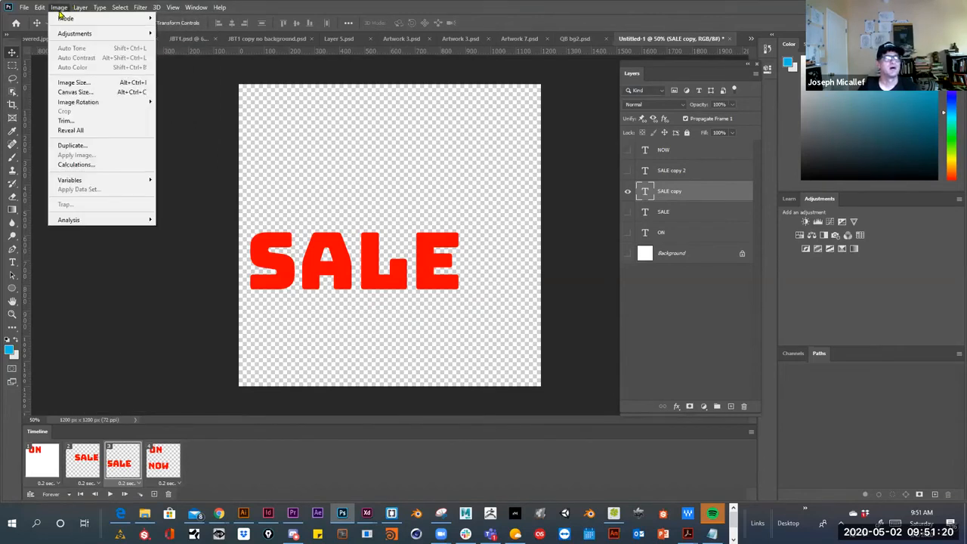
click(65, 9)
click(64, 8)
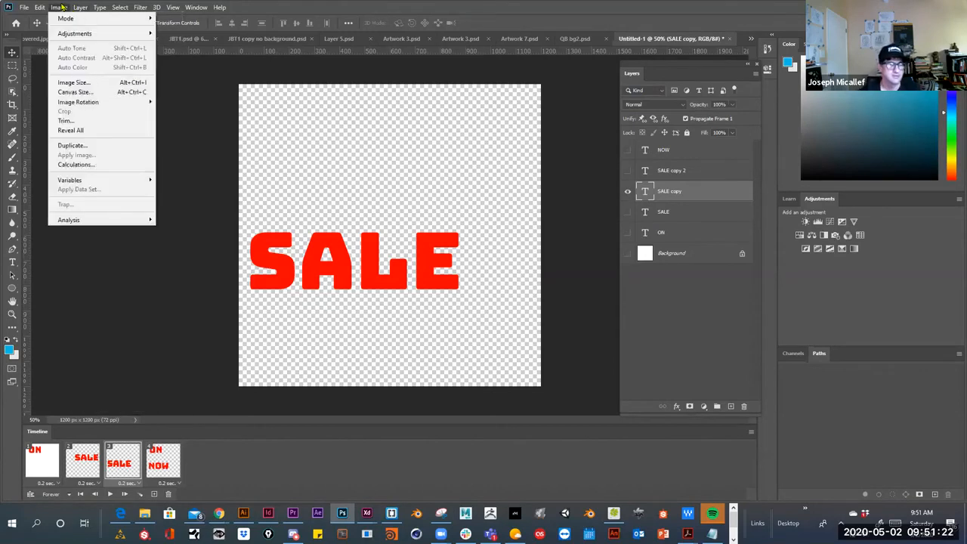
mouse_move(68, 35)
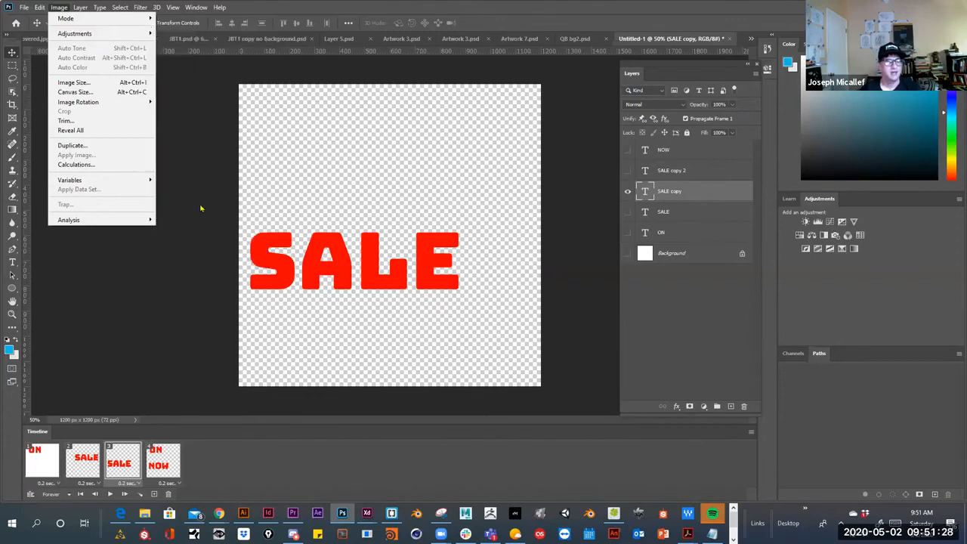
click(693, 190)
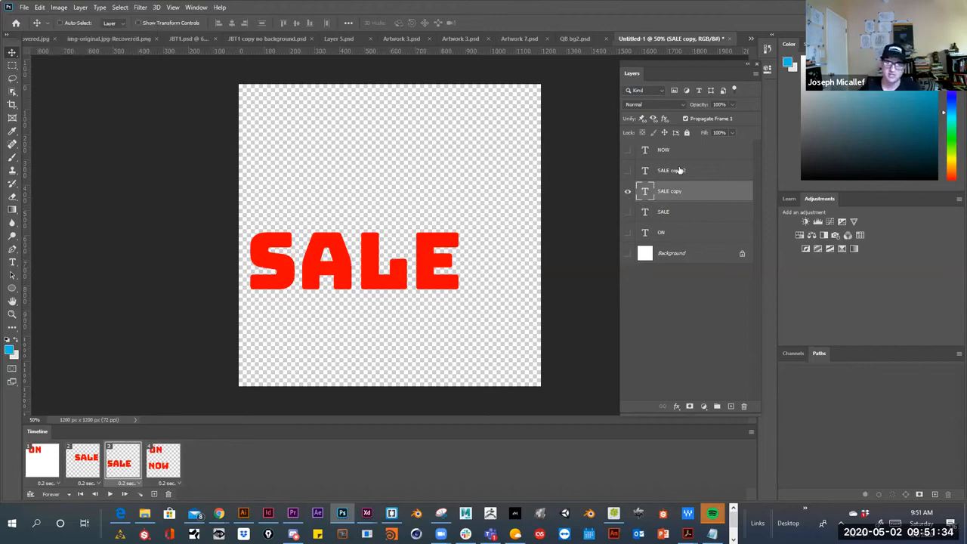
right_click(678, 194)
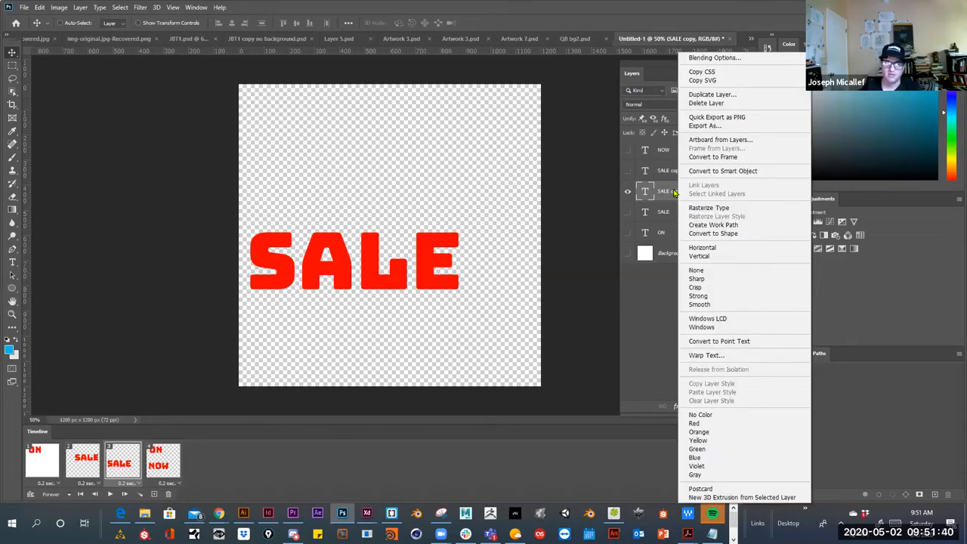
click(445, 285)
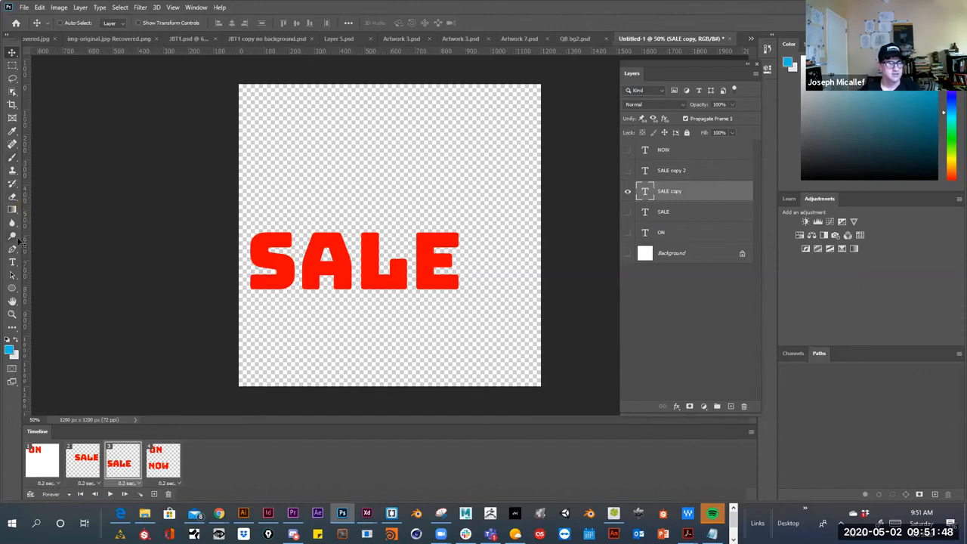
Recolour the SALE copy text in frame 3 to blue
double_click(645, 191)
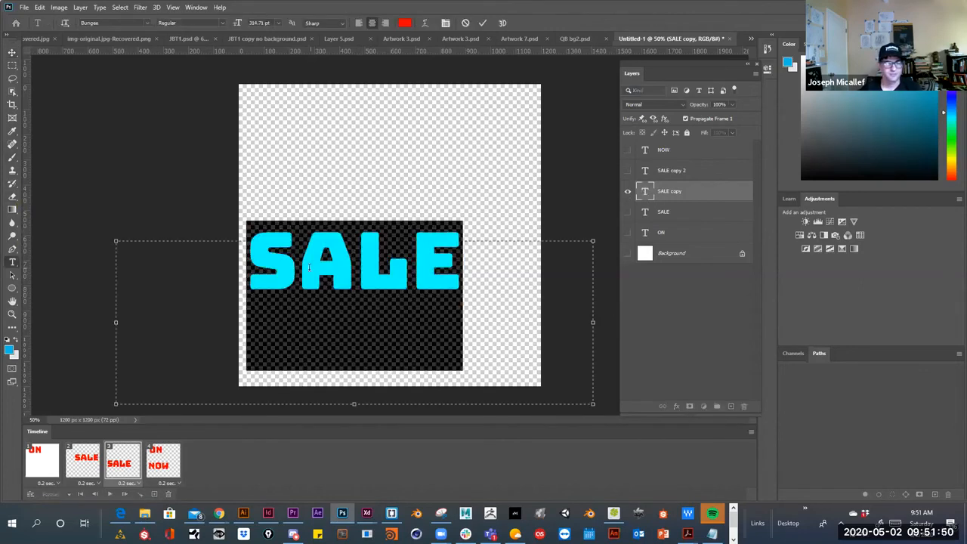
click(404, 22)
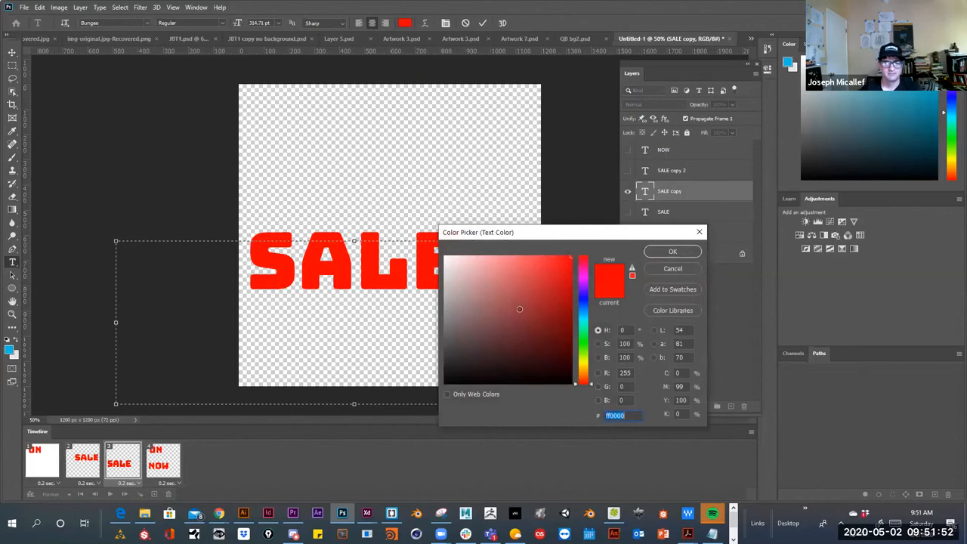
click(564, 373)
drag(588, 333, 579, 308)
click(505, 274)
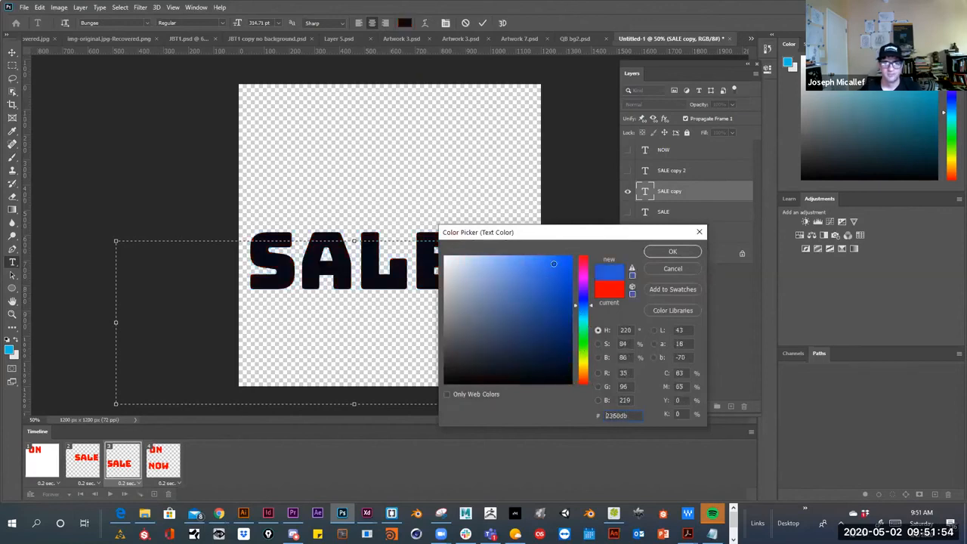
click(539, 270)
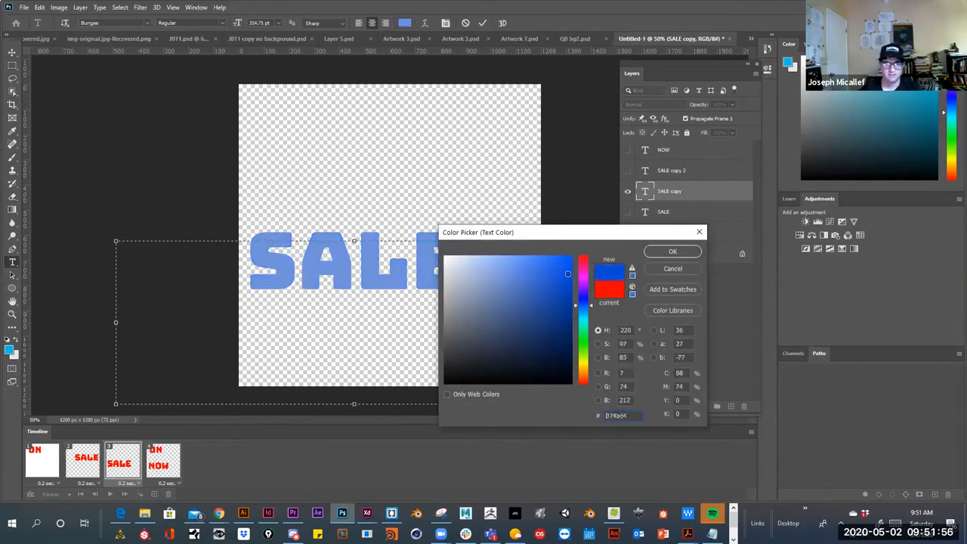
click(671, 251)
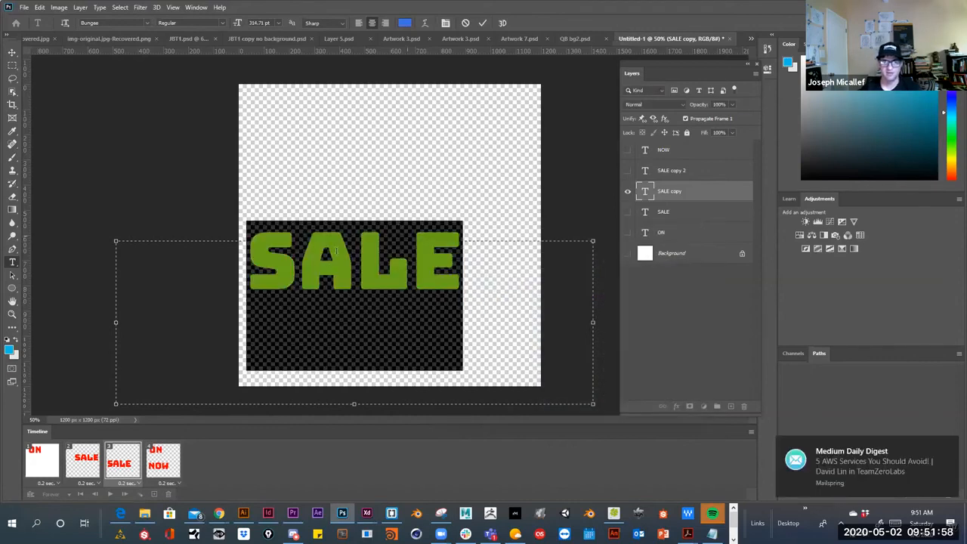
click(12, 52)
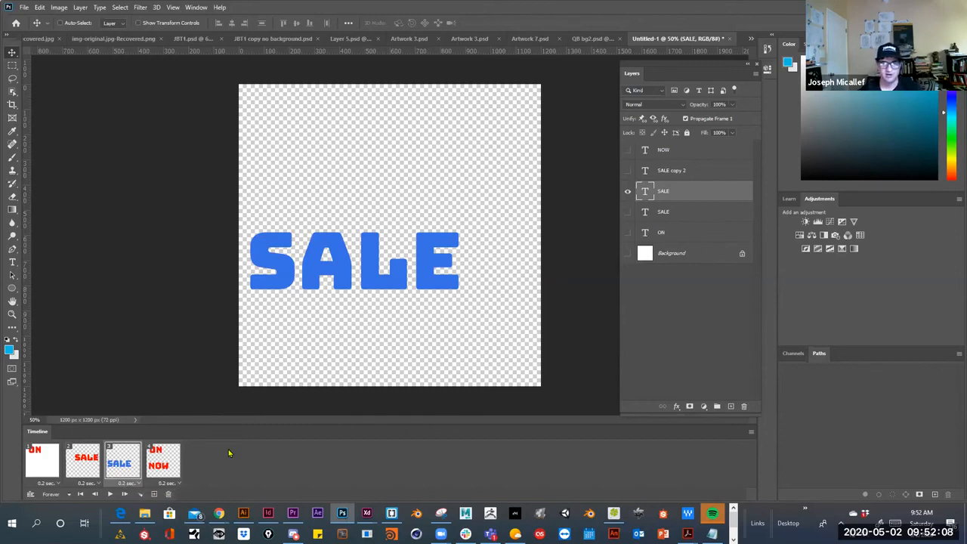
Compare frames 2 and 3, try swapping the blue SALE for SALE copy 2 in frame 3, and restore the blue SALE alone
click(85, 475)
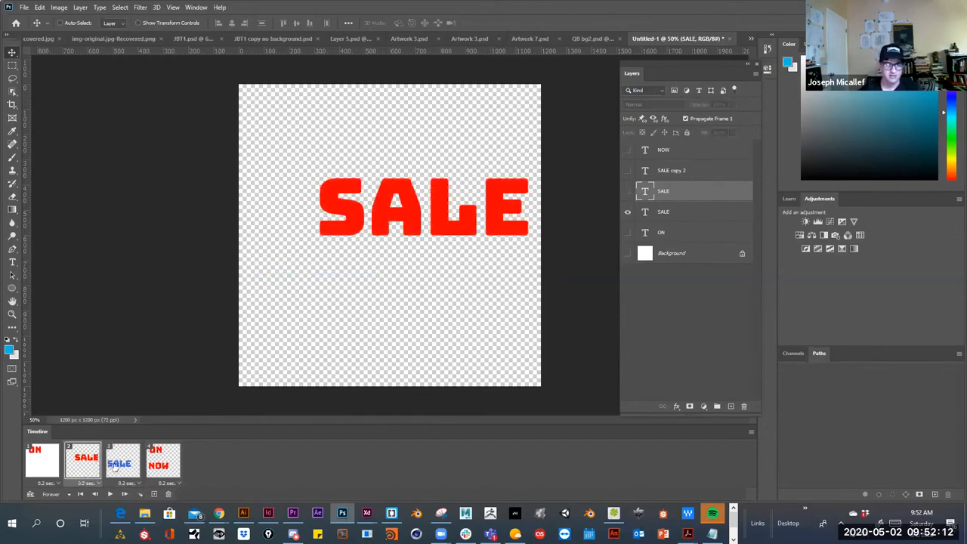
click(122, 468)
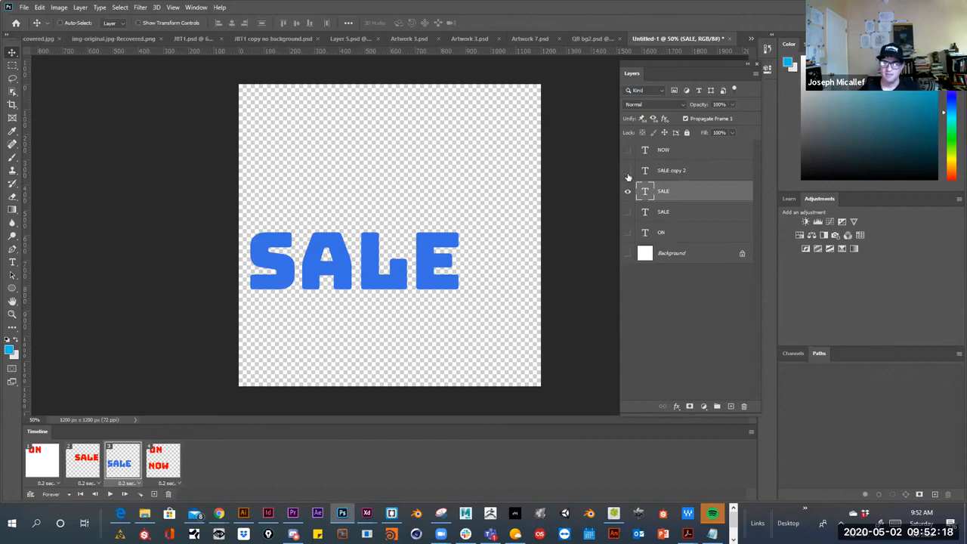
click(626, 191)
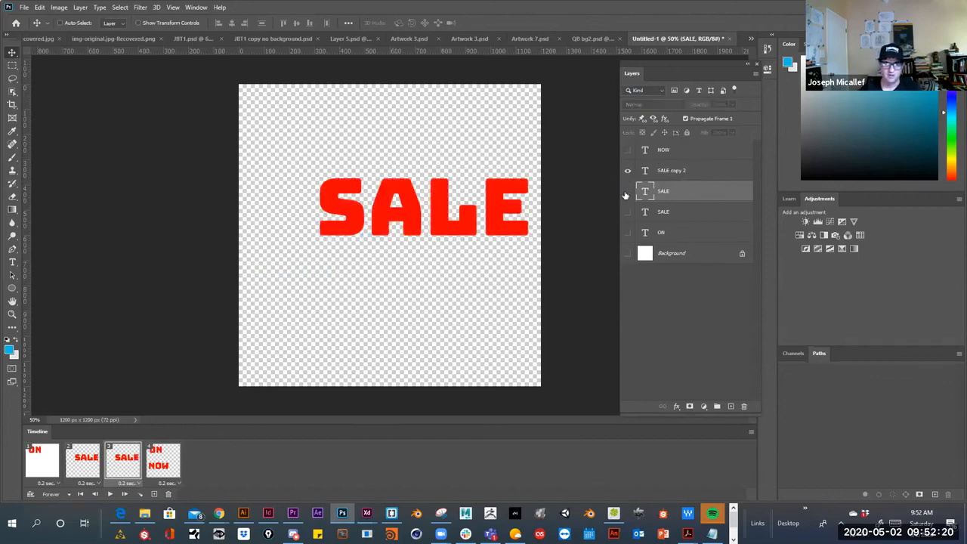
click(626, 192)
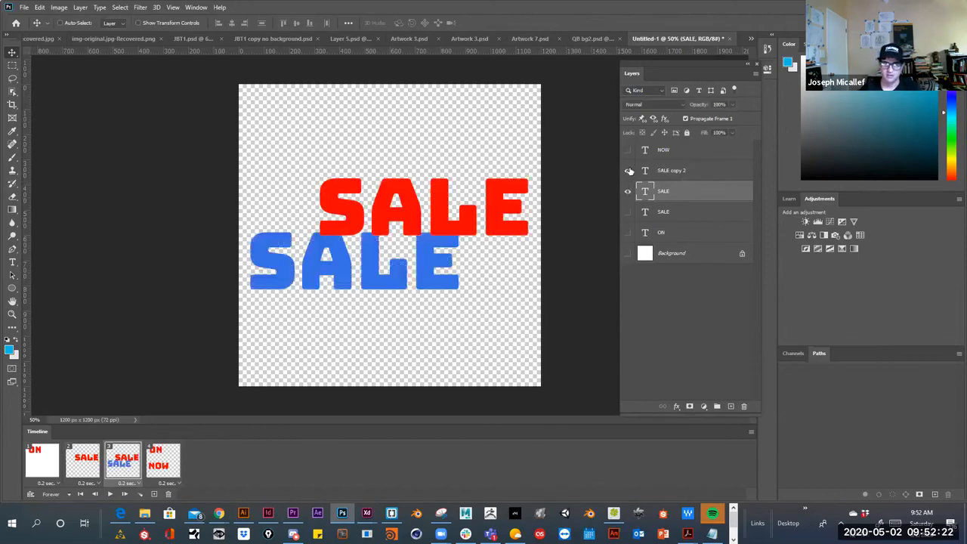
click(623, 171)
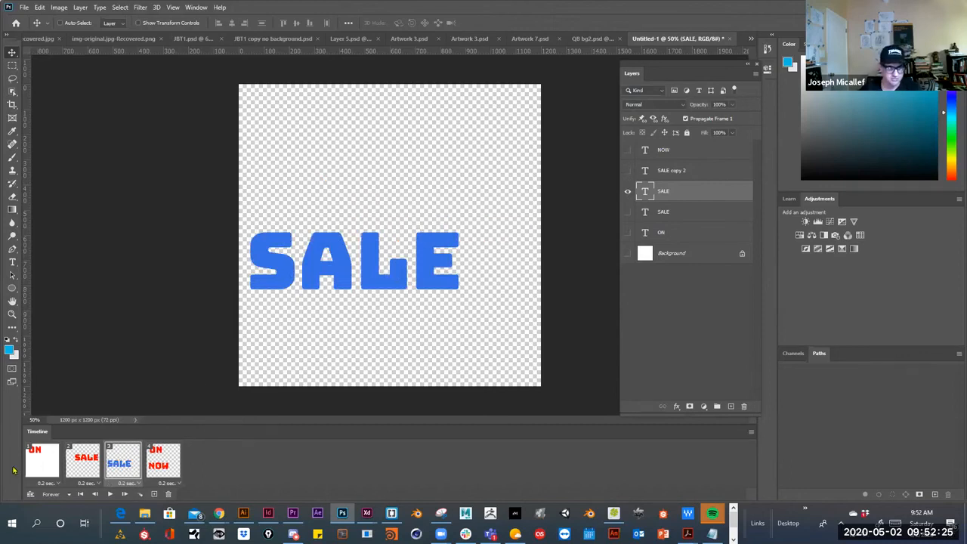
Add a frame after frame 3 and, in it, show SALE copy 2 while hiding the blue SALE layer
click(153, 494)
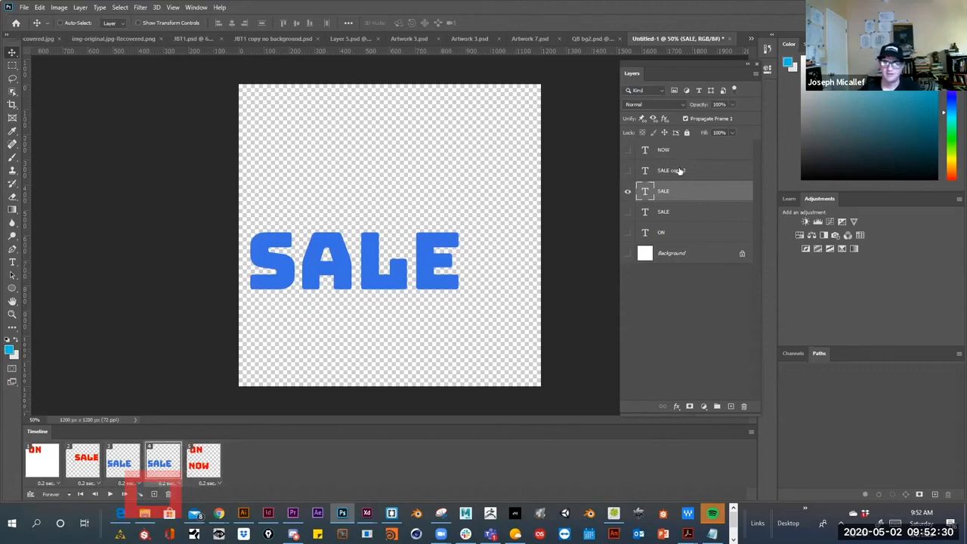
click(627, 171)
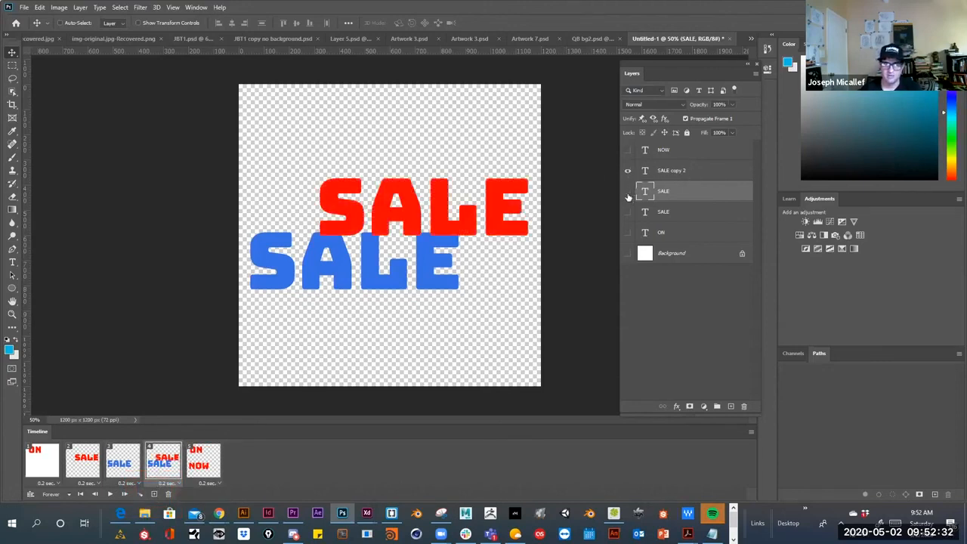
click(627, 193)
Recolour the SALE copy 2 text in frame 4 to bright green and move it to the left part of the canvas, slightly upward
click(667, 172)
double_click(667, 172)
double_click(646, 173)
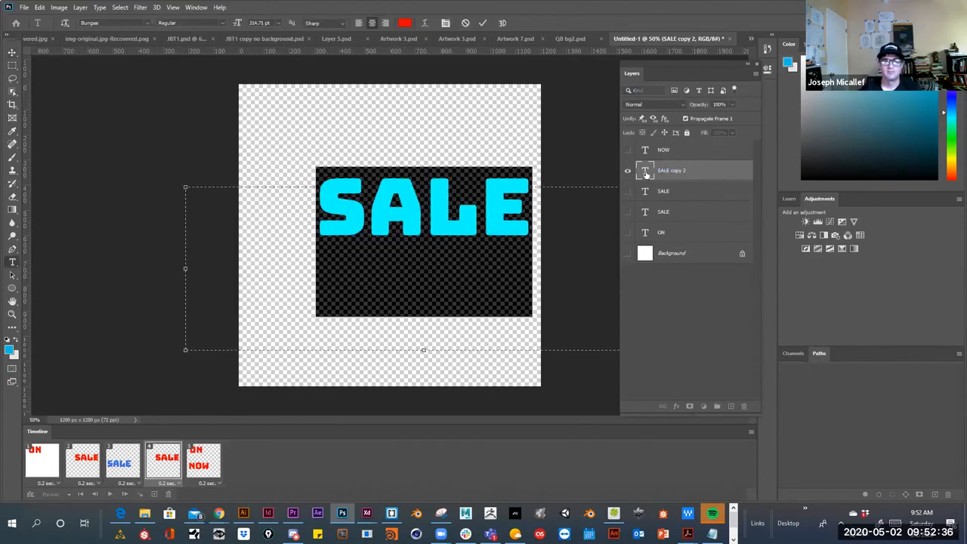
click(407, 24)
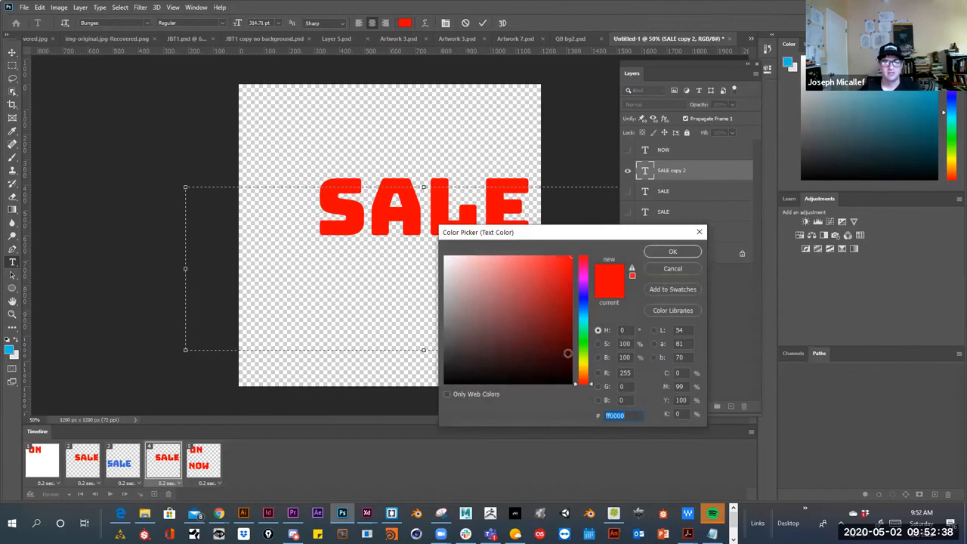
click(583, 348)
drag(560, 266, 530, 273)
click(582, 345)
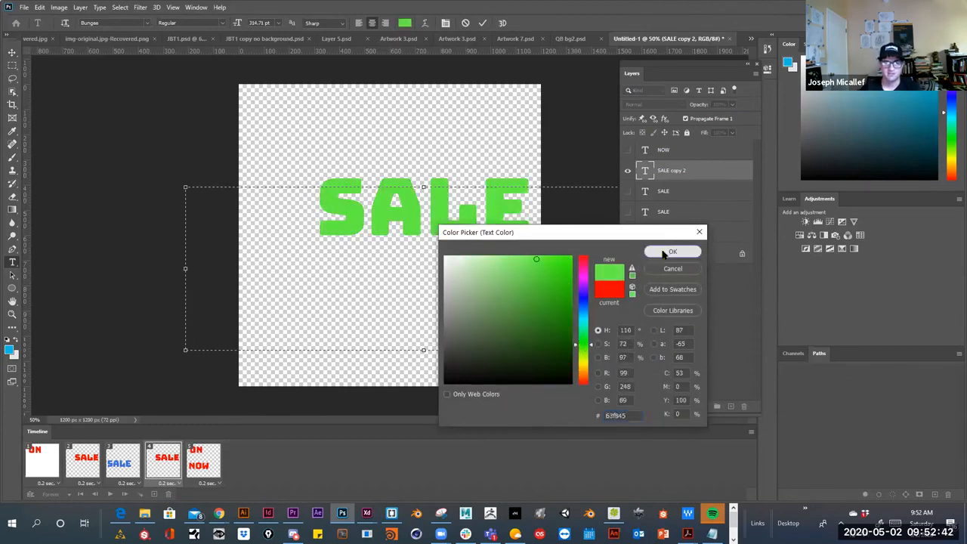
click(672, 251)
click(399, 210)
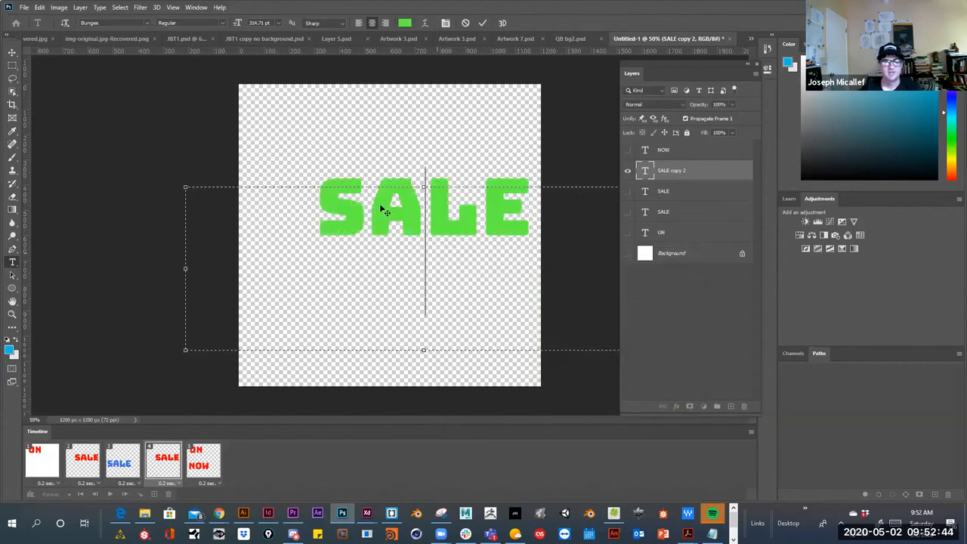
click(13, 52)
drag(379, 215, 336, 211)
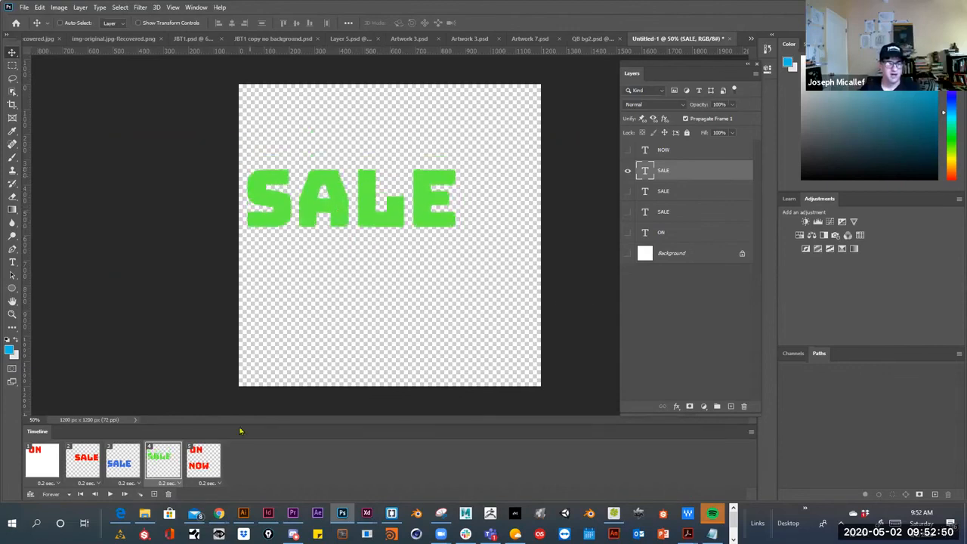
Hide the ON layer in frame 5 so only NOW shows, and preview the animation
click(215, 462)
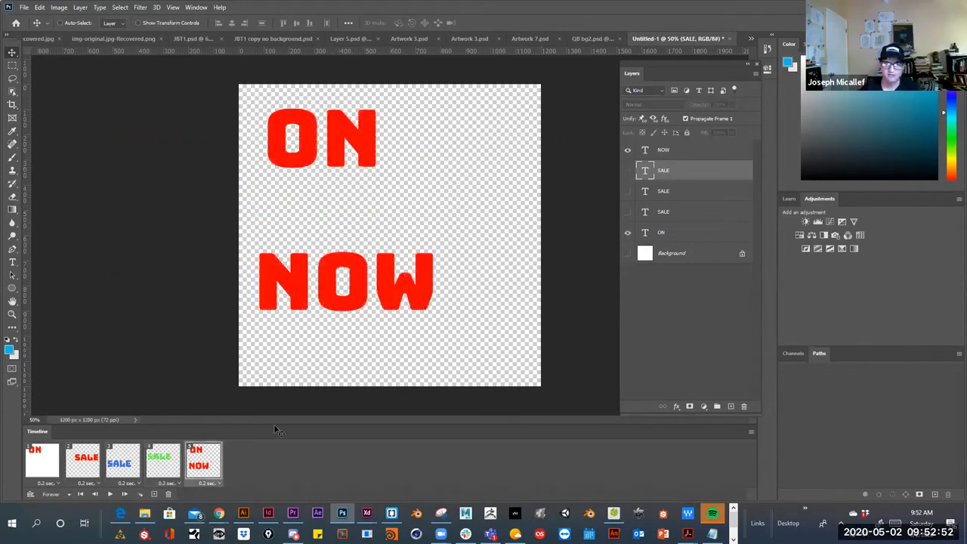
click(626, 233)
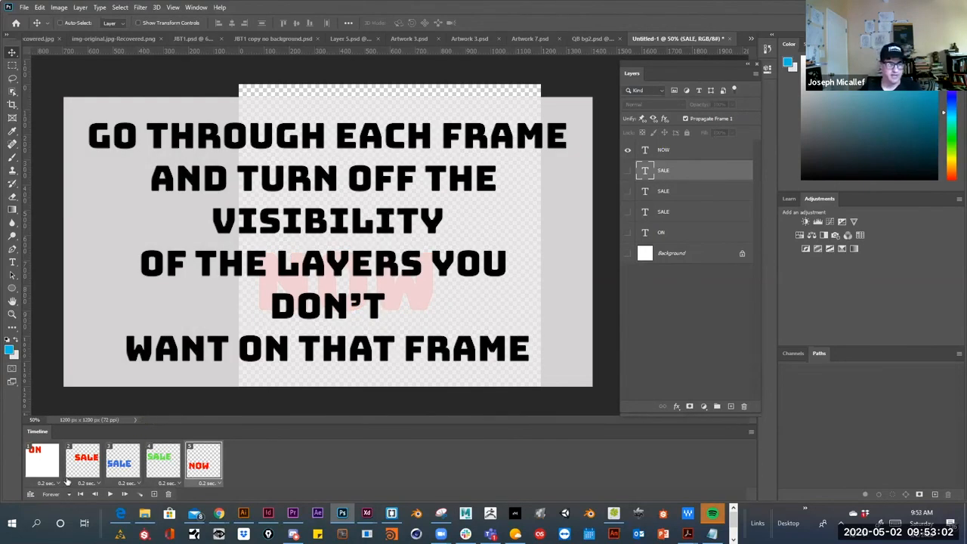
click(110, 494)
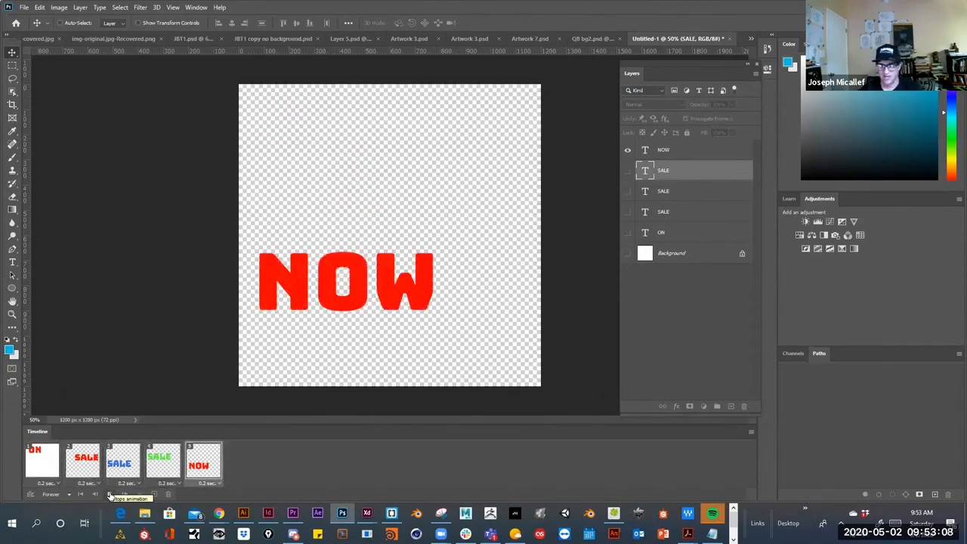
click(108, 494)
Set the delay of frames 2, 3 and 4 to No delay and play the animation
click(98, 483)
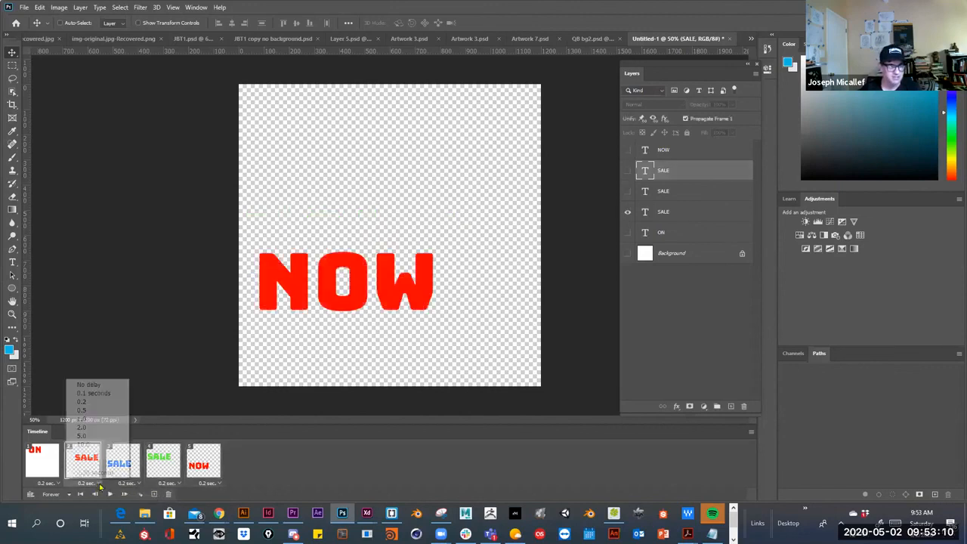
click(92, 400)
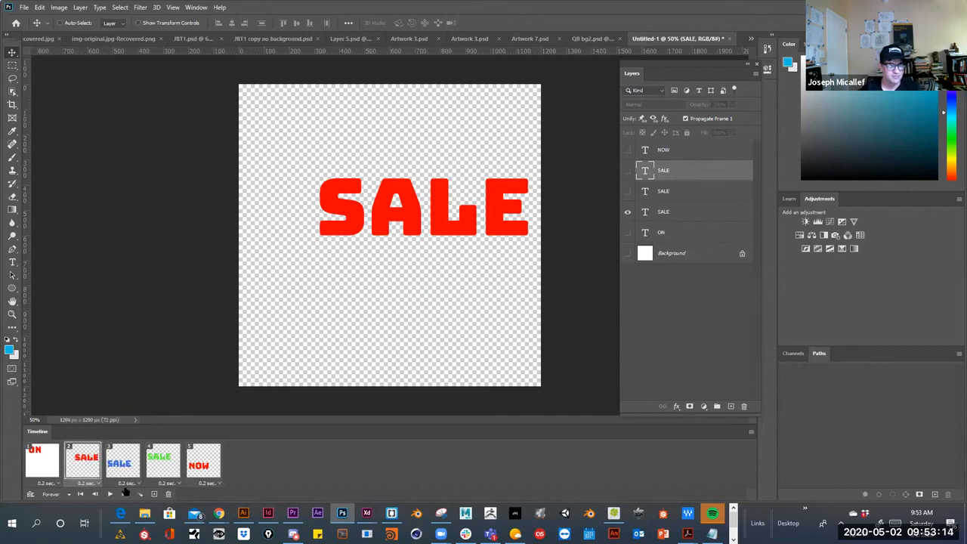
click(98, 484)
click(94, 383)
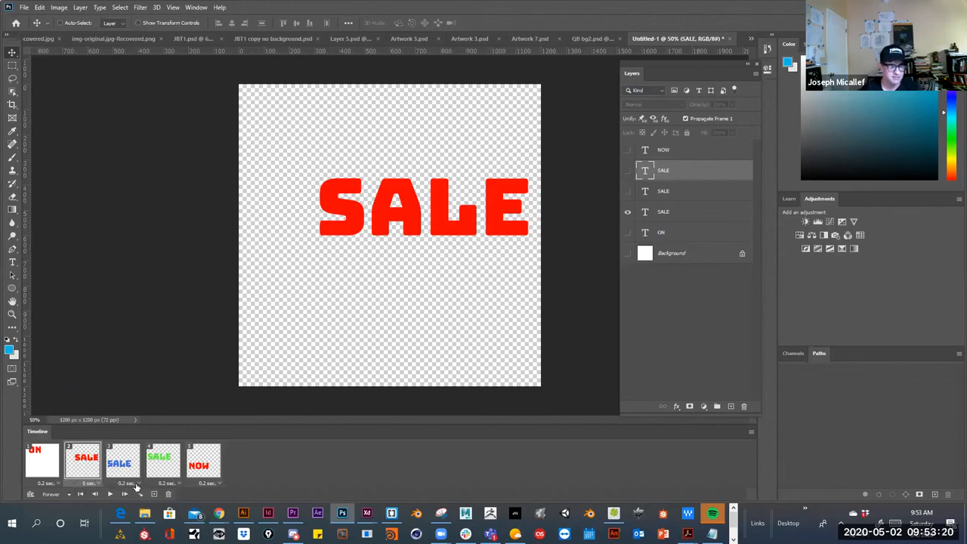
click(136, 485)
click(129, 385)
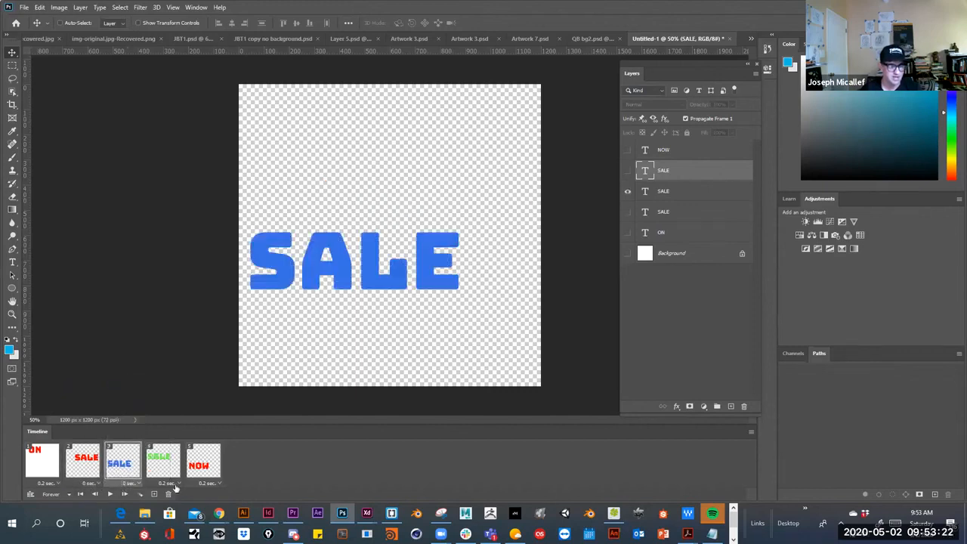
click(174, 483)
click(179, 388)
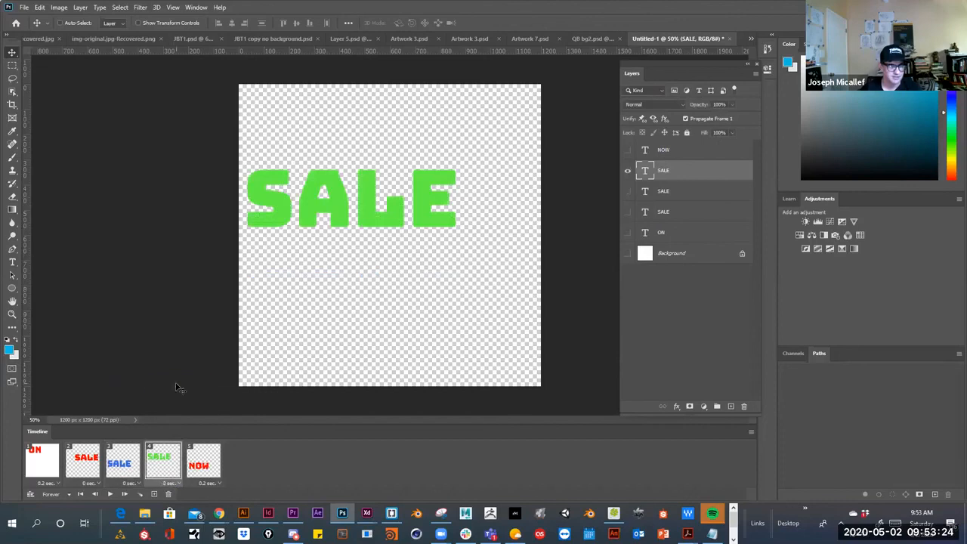
click(111, 493)
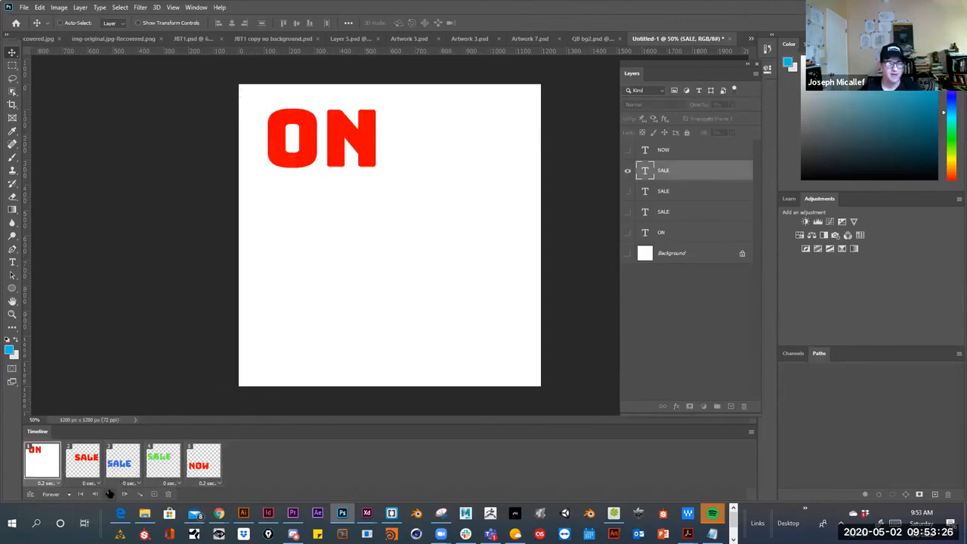